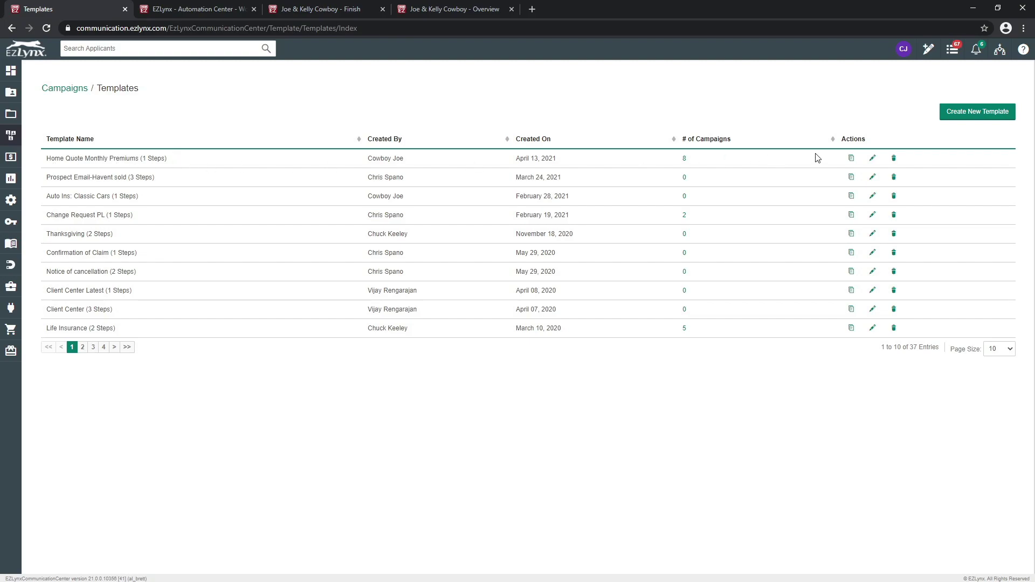
# Step: Edit the Home Quote Monthly Premiums template and replace 'Monthly' with 'fullterm' in its name
pyautogui.click(872, 159)
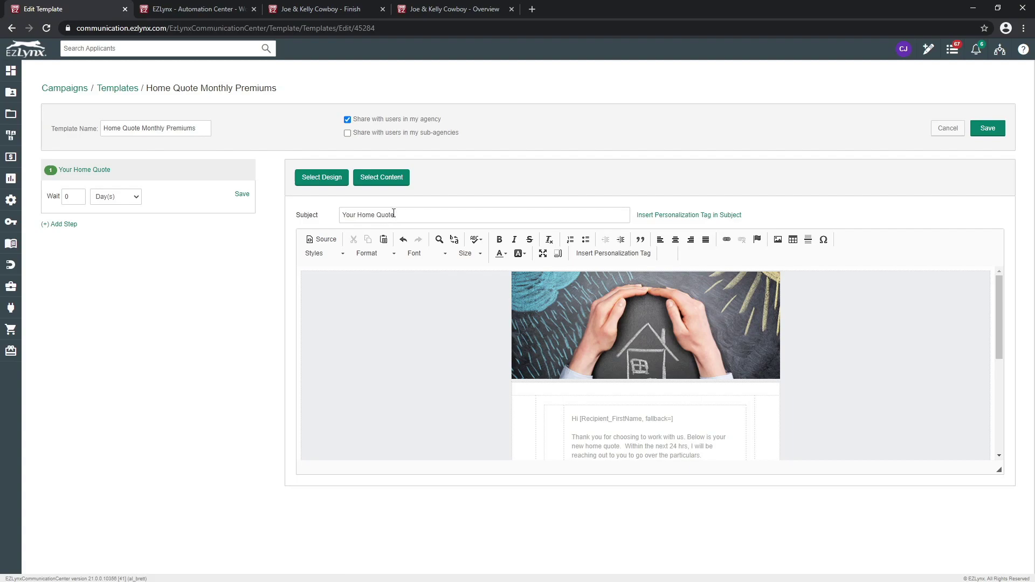
pyautogui.doubleClick(158, 129)
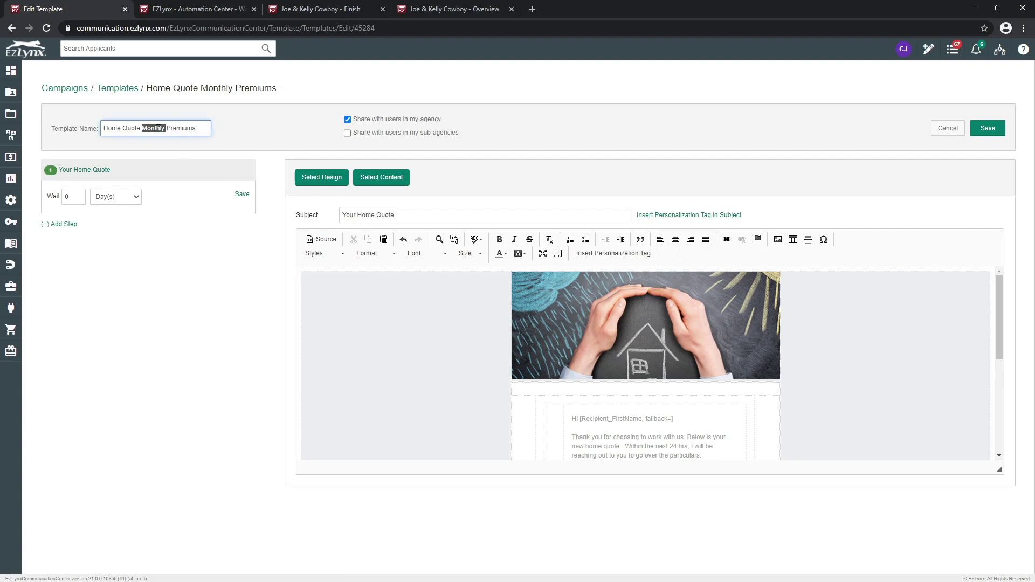
pyautogui.write('fullterm')
pyautogui.click(430, 302)
# Step: Scroll through the email body down to the Quote_Results_FullPay tag
pyautogui.click(607, 332)
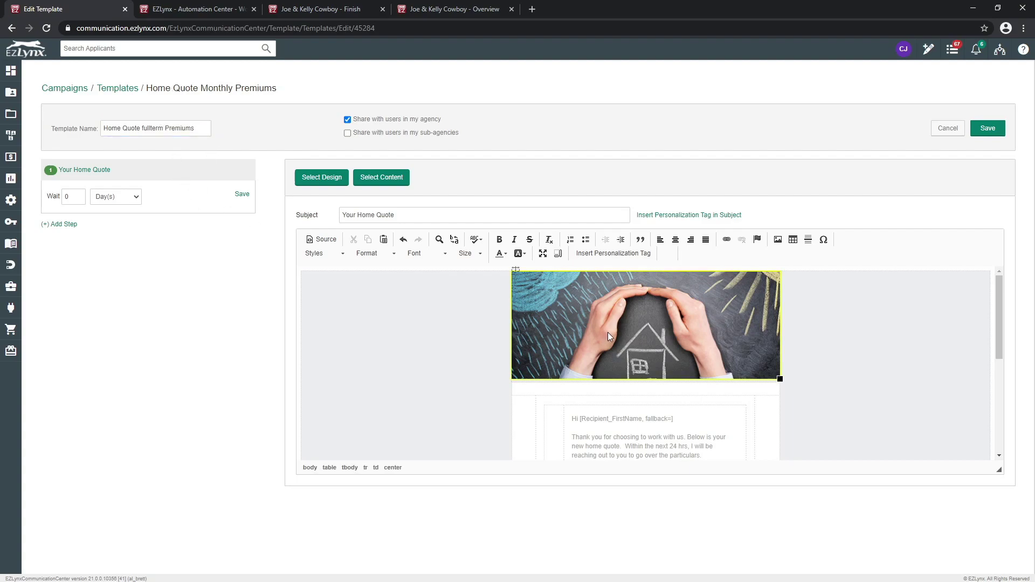
pyautogui.scroll(-1, 616, 332)
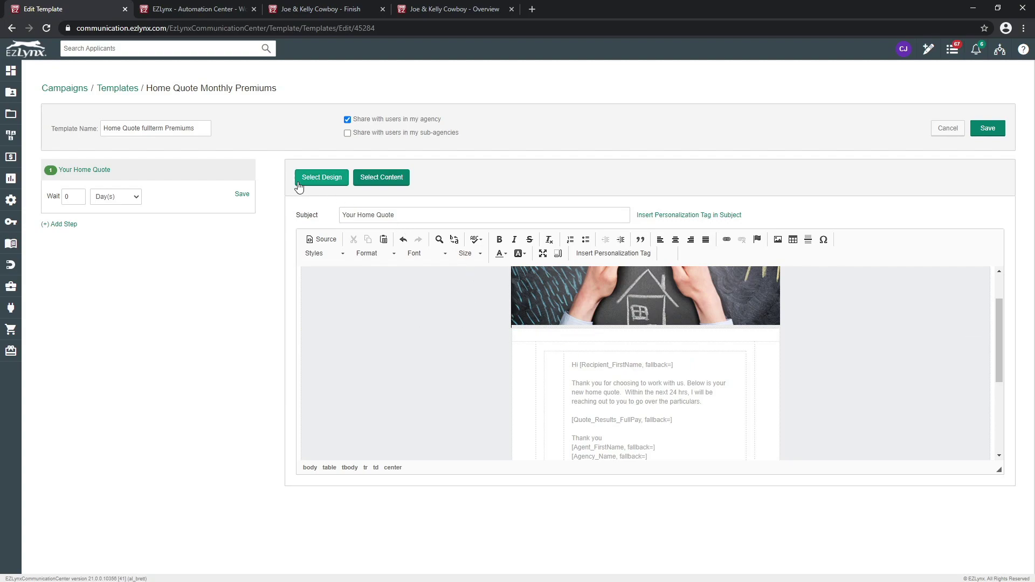
pyautogui.scroll(-1, 666, 356)
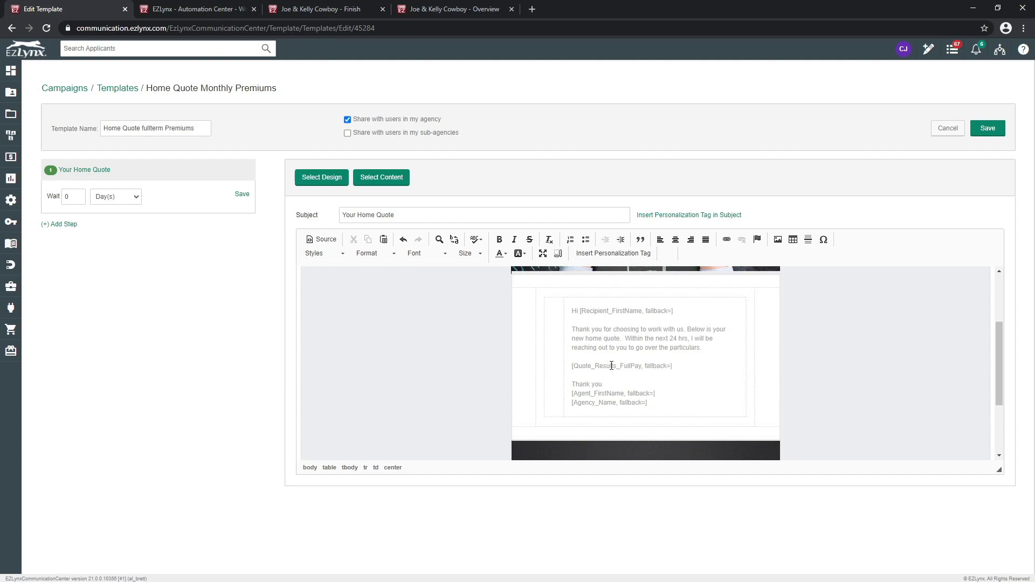
pyautogui.click(610, 254)
pyautogui.click(587, 282)
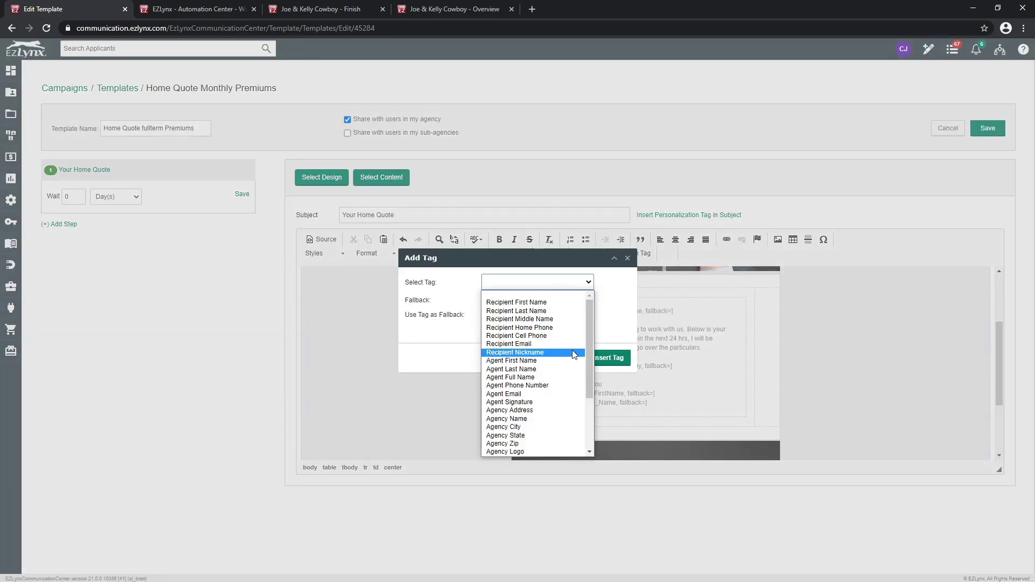
pyautogui.scroll(-3, 574, 354)
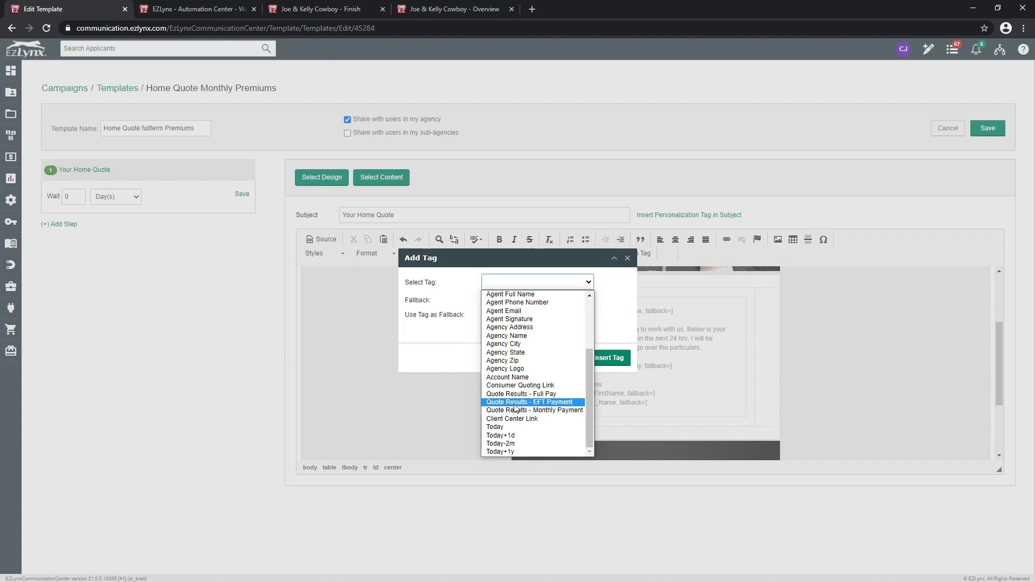
pyautogui.click(707, 390)
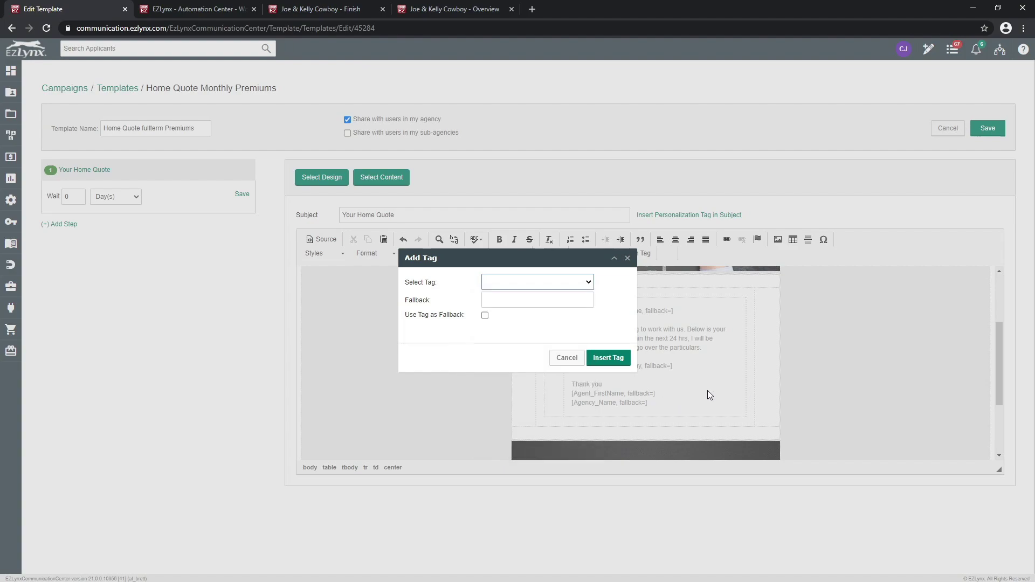
pyautogui.click(627, 258)
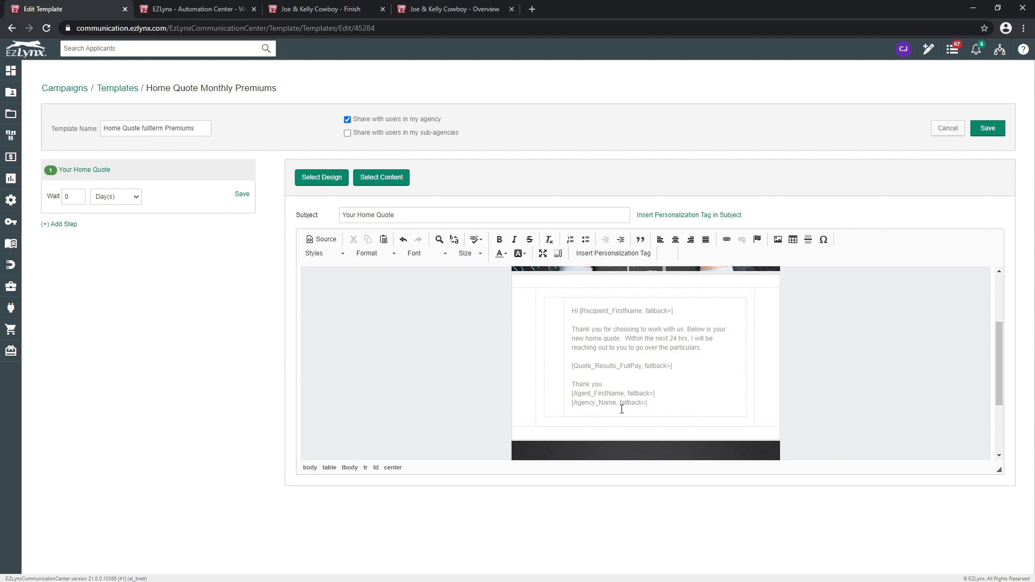
# Step: Cancel the template changes, then edit New Home Quote Completed from the Automation Center list
pyautogui.click(940, 132)
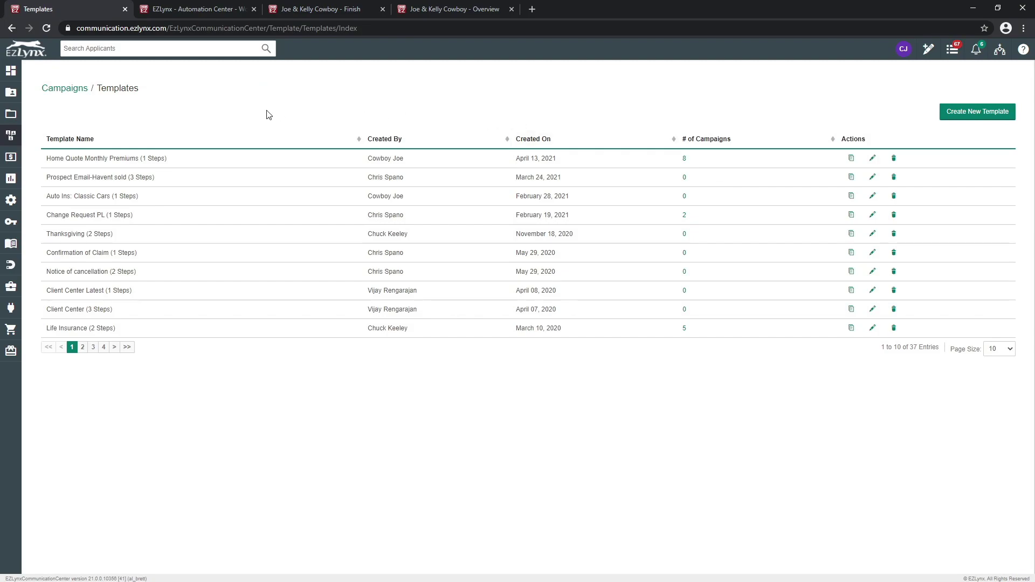
pyautogui.click(200, 9)
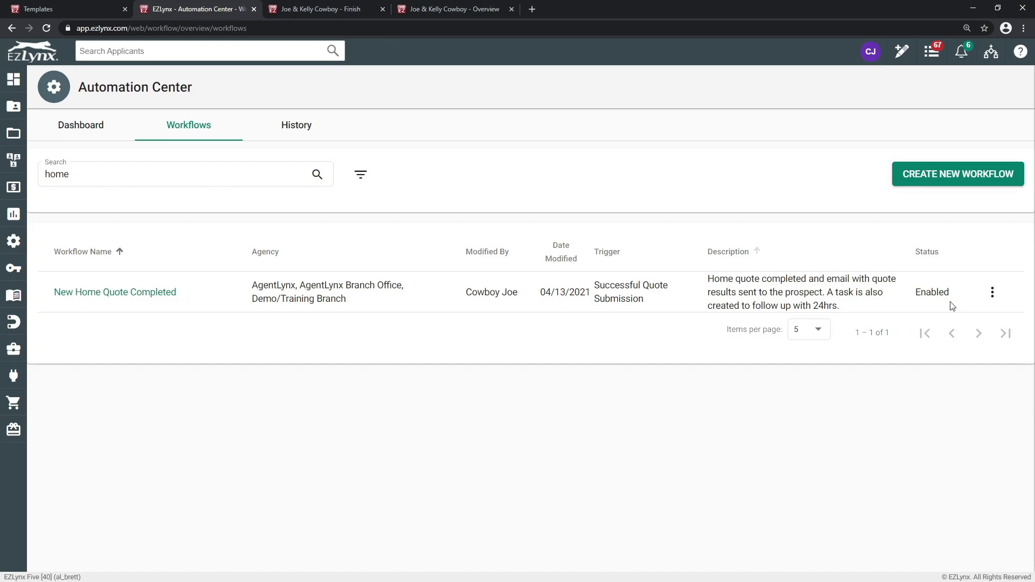
pyautogui.click(990, 294)
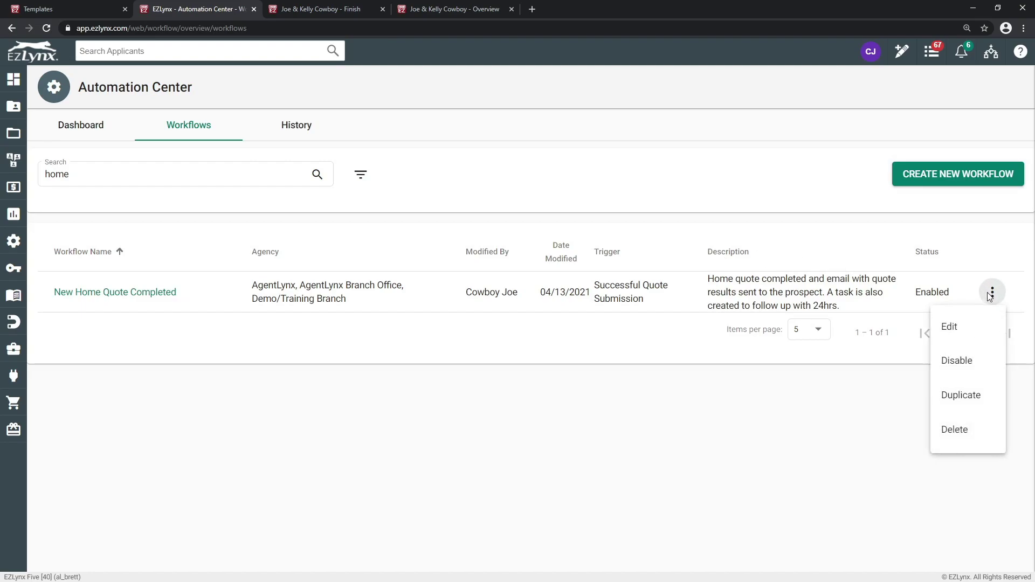
pyautogui.click(965, 326)
pyautogui.scroll(-3, 787, 297)
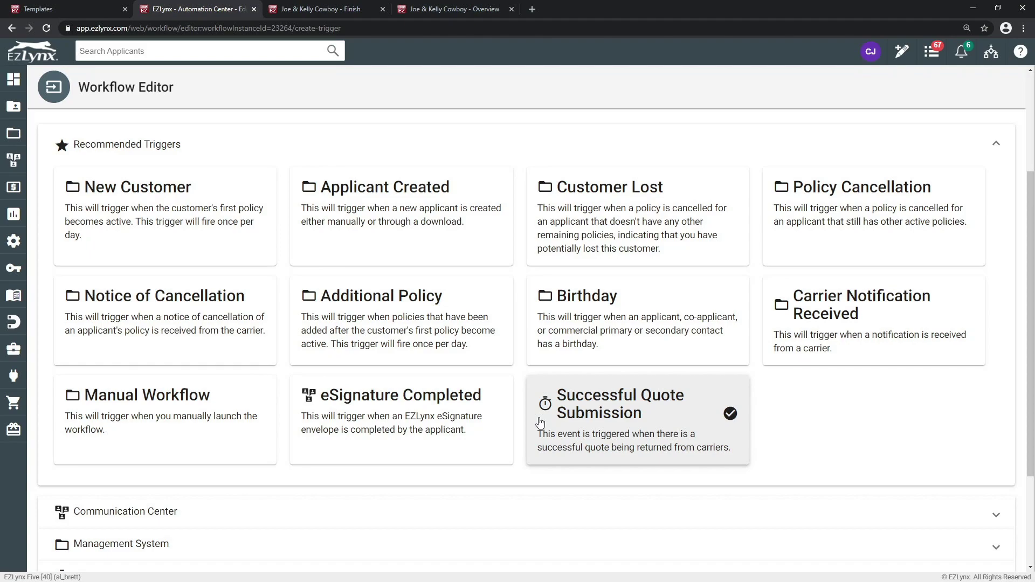
# Step: Keep the Channel filter at EZLynx and the LOB filter at Home, then proceed to Add Actions
pyautogui.click(594, 411)
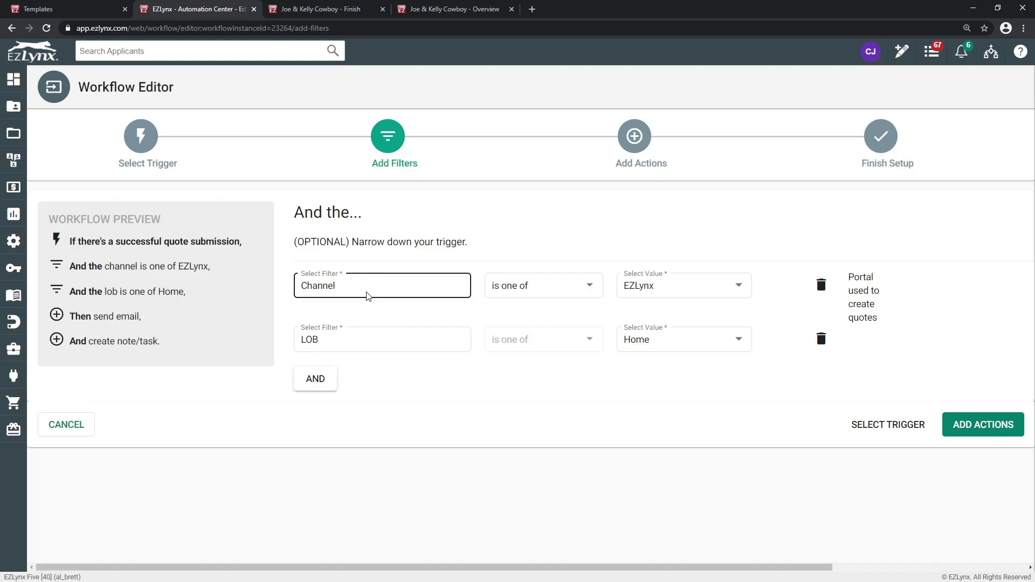
pyautogui.click(723, 295)
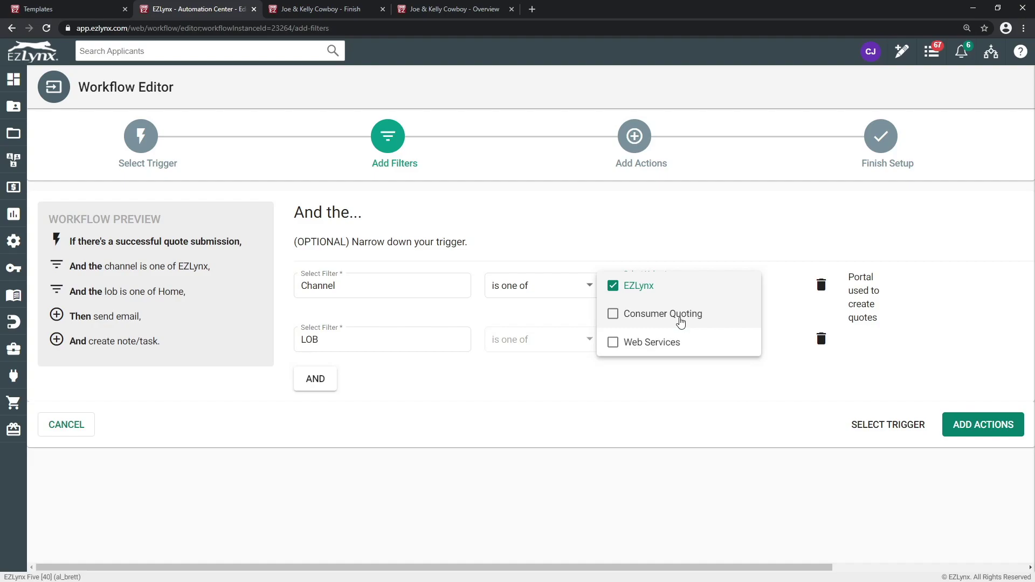
pyautogui.click(654, 426)
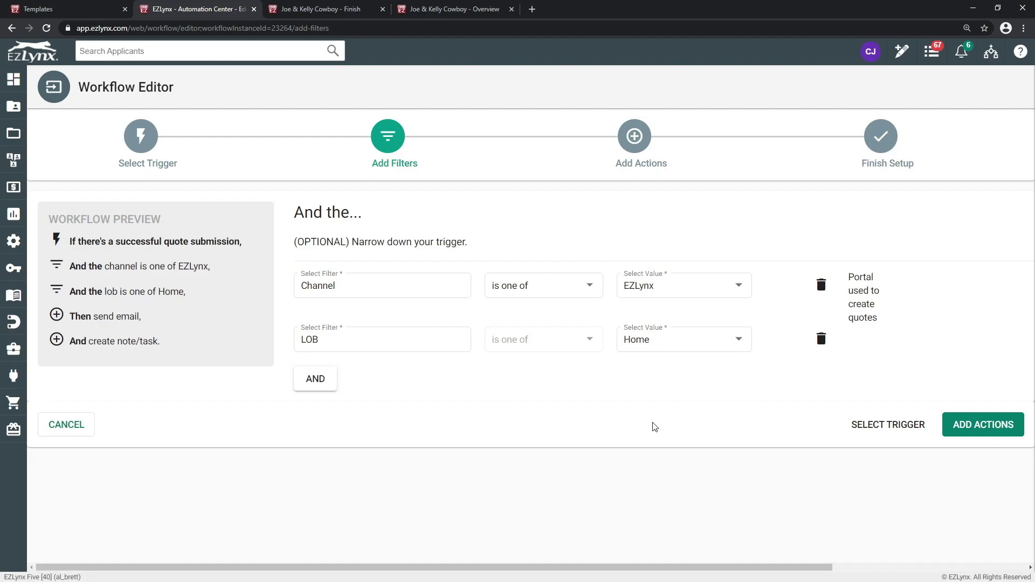
pyautogui.click(442, 331)
pyautogui.click(712, 340)
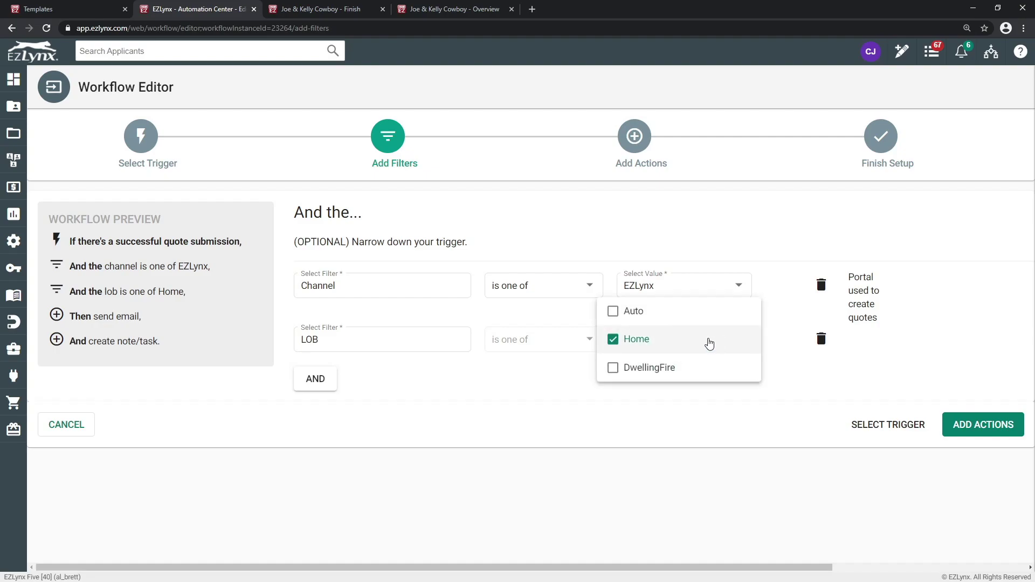
pyautogui.click(555, 404)
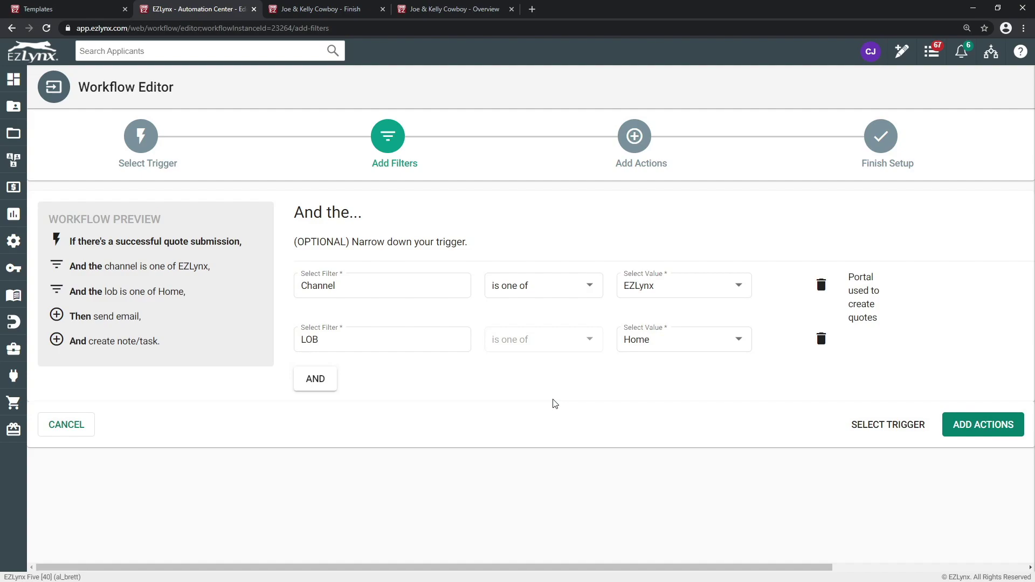
pyautogui.click(988, 431)
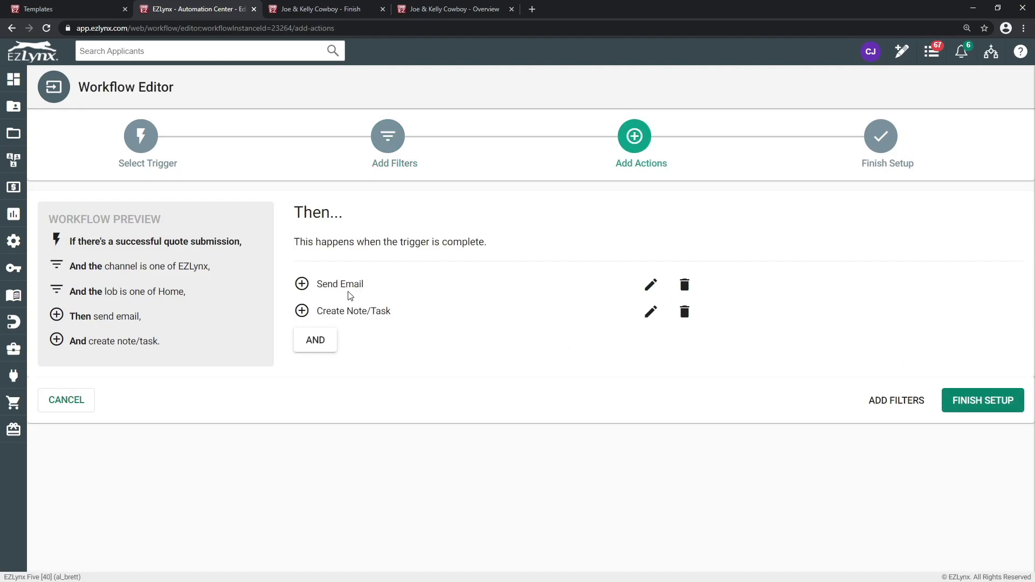
# Step: Inspect the Send Email template and the Create Note/Task settings, then go to the quote Finish page
pyautogui.click(651, 285)
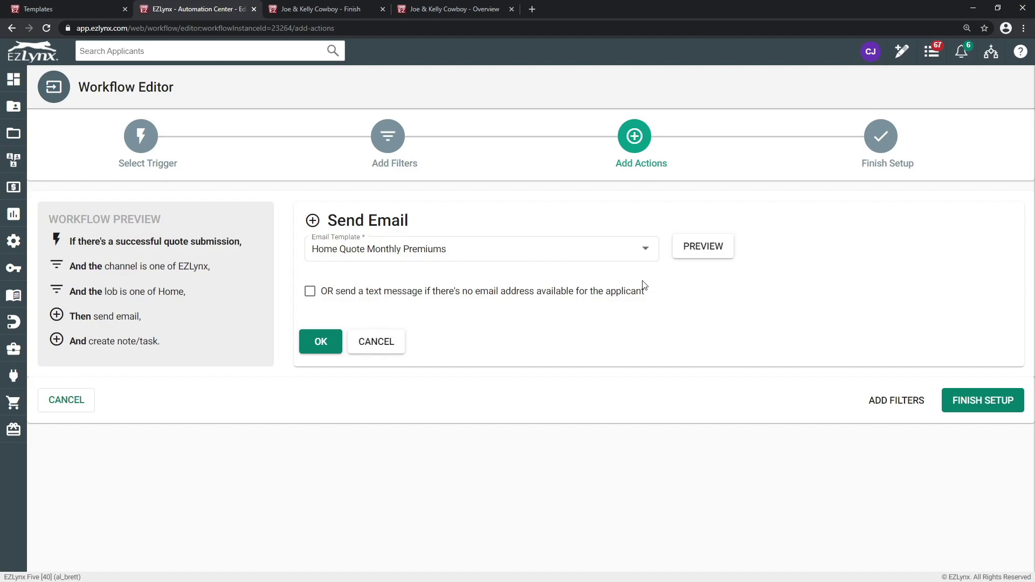
pyautogui.click(593, 260)
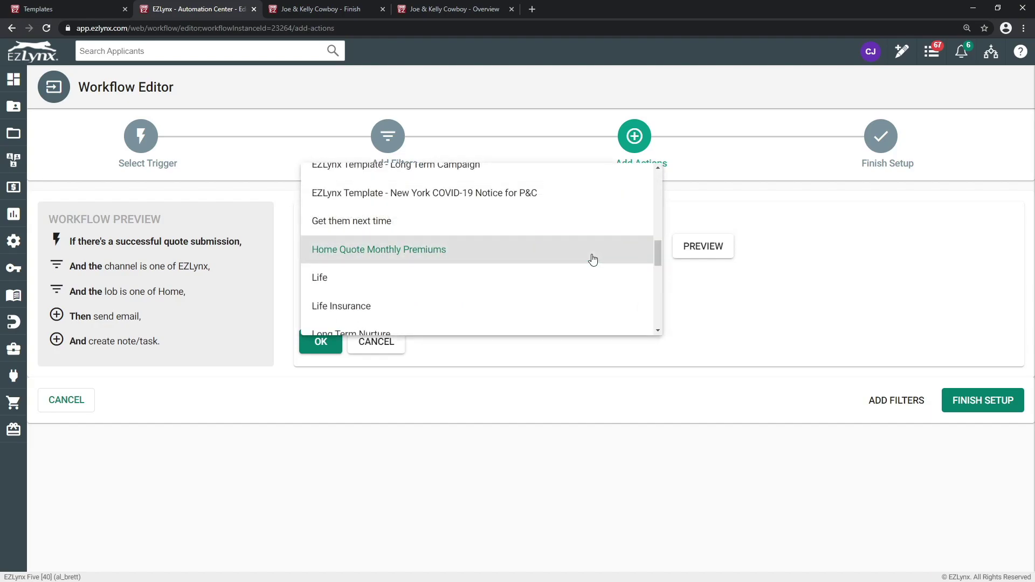
pyautogui.click(736, 413)
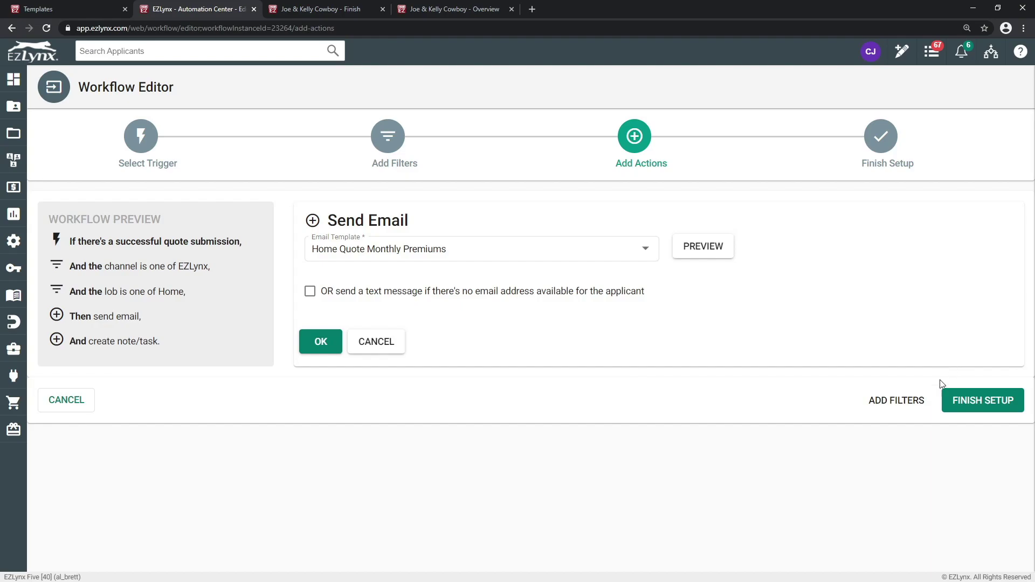
pyautogui.click(376, 346)
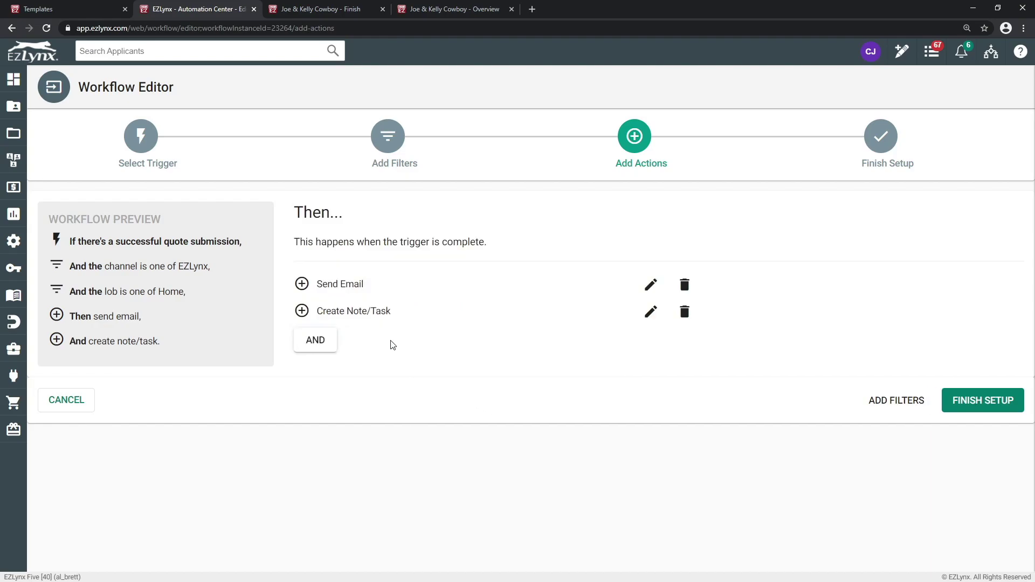
pyautogui.click(650, 313)
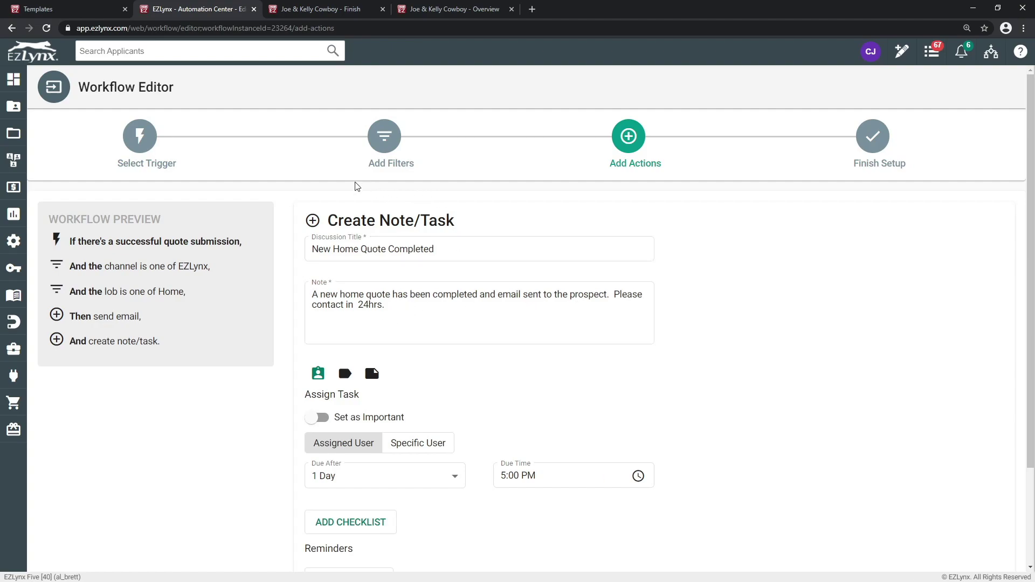
pyautogui.click(314, 9)
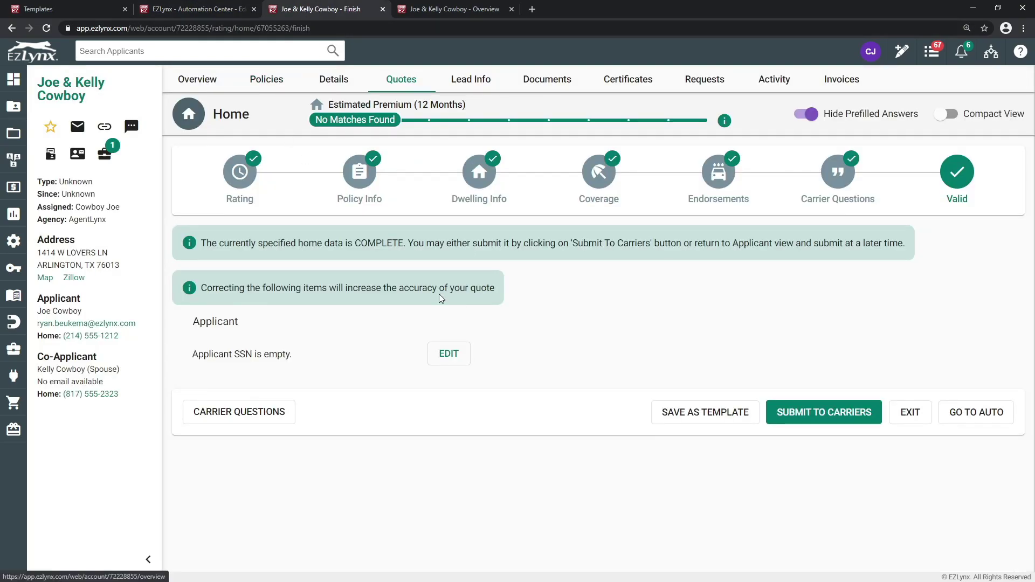
# Step: Submit the home quote to carriers and return to the client's account overview
pyautogui.click(815, 409)
pyautogui.scroll(-5, 879, 439)
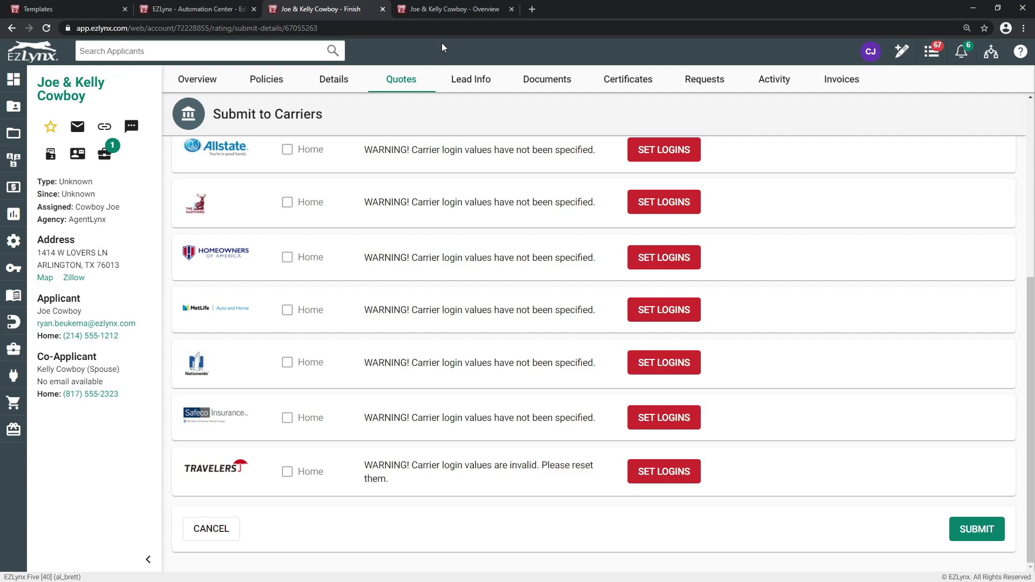
pyautogui.click(451, 13)
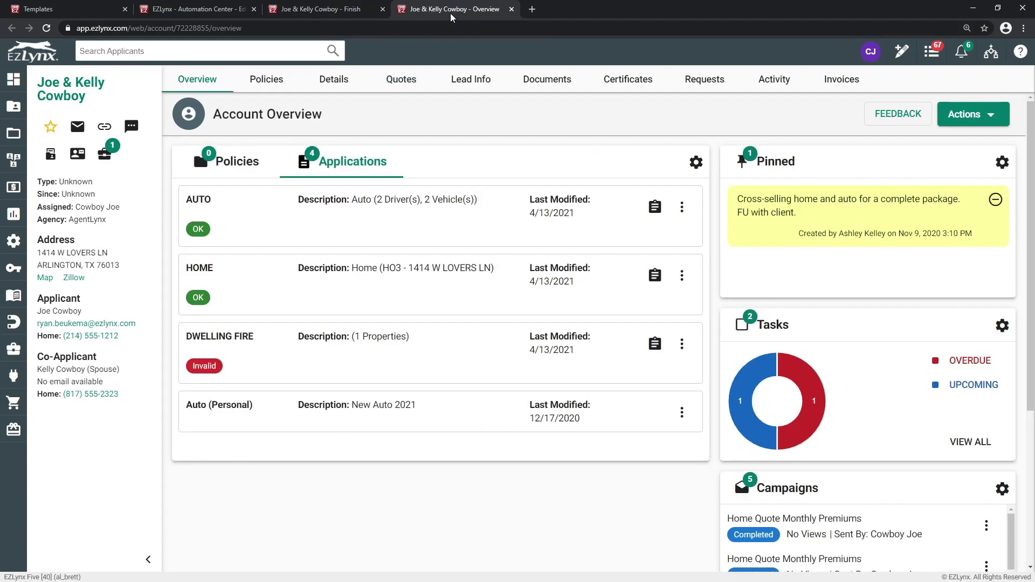
# Step: Show the upcoming 24-hour follow-up task and bring the 'Your Home Quote' email alongside
pyautogui.moveTo(737, 414)
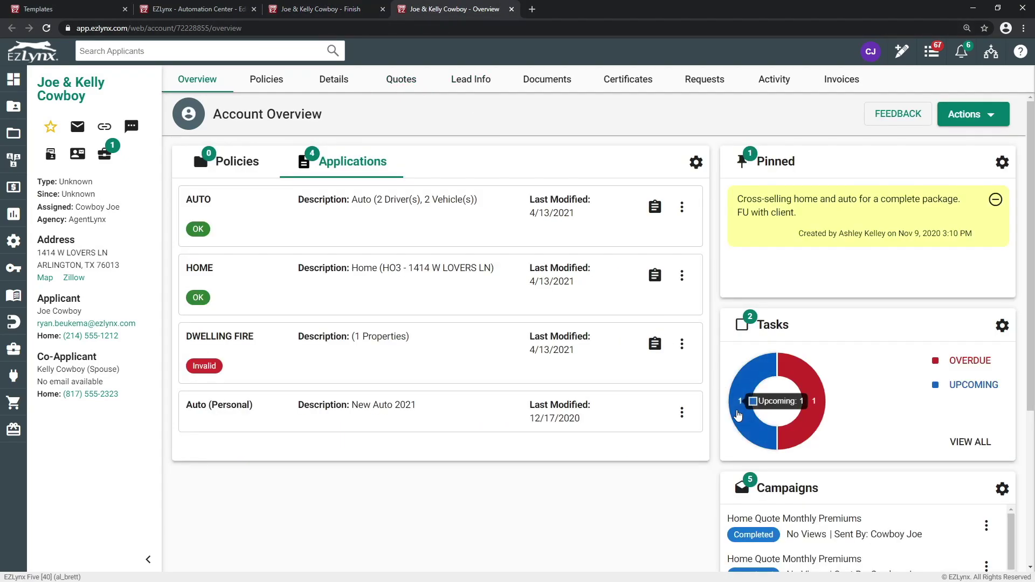
pyautogui.click(738, 415)
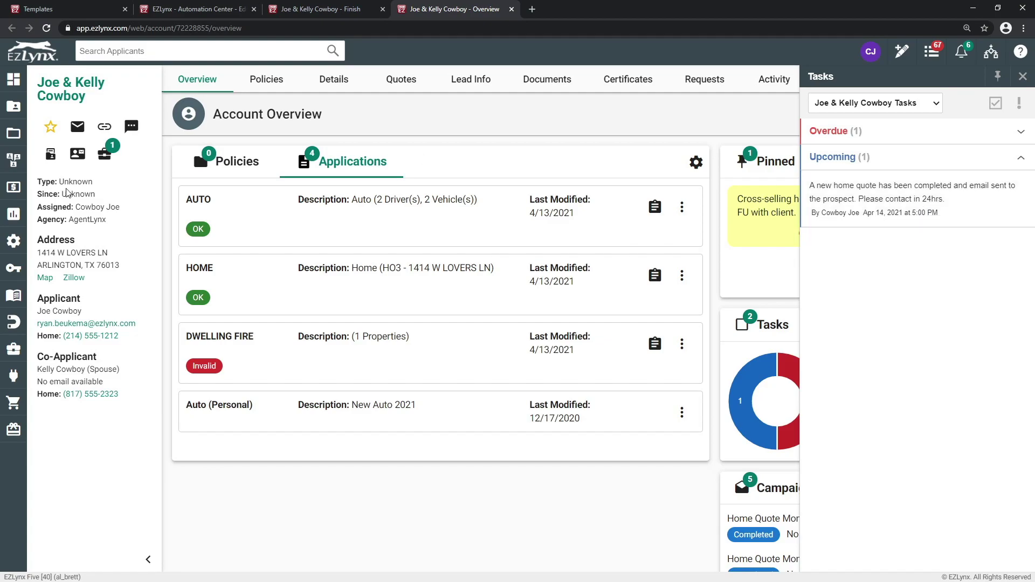
pyautogui.moveTo(0, 131); pyautogui.dragTo(505, 106)
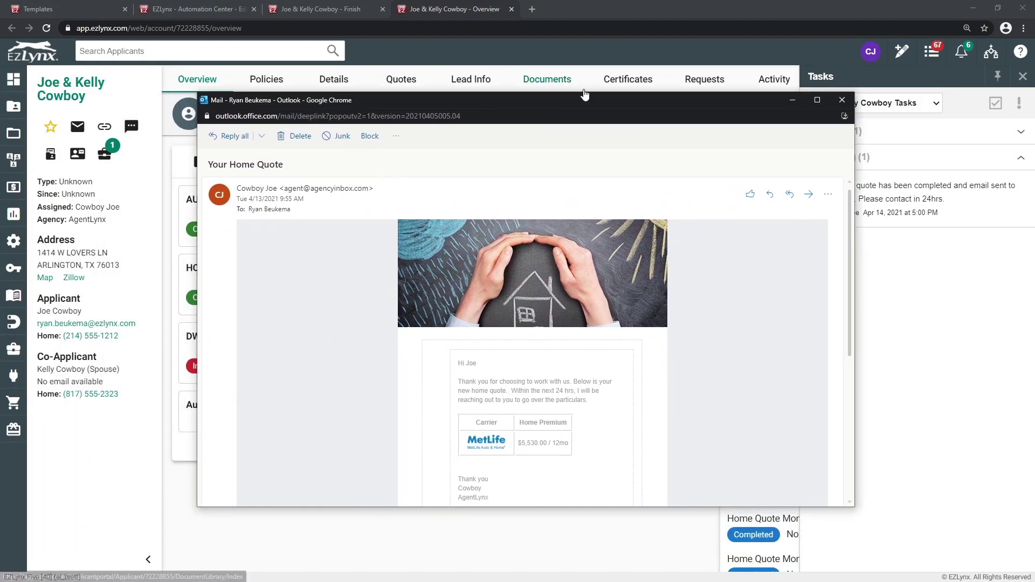
# Step: Maximize and zoom the 'Your Home Quote' email to read the MetLife $5,530.00/12mo premium
pyautogui.click(817, 101)
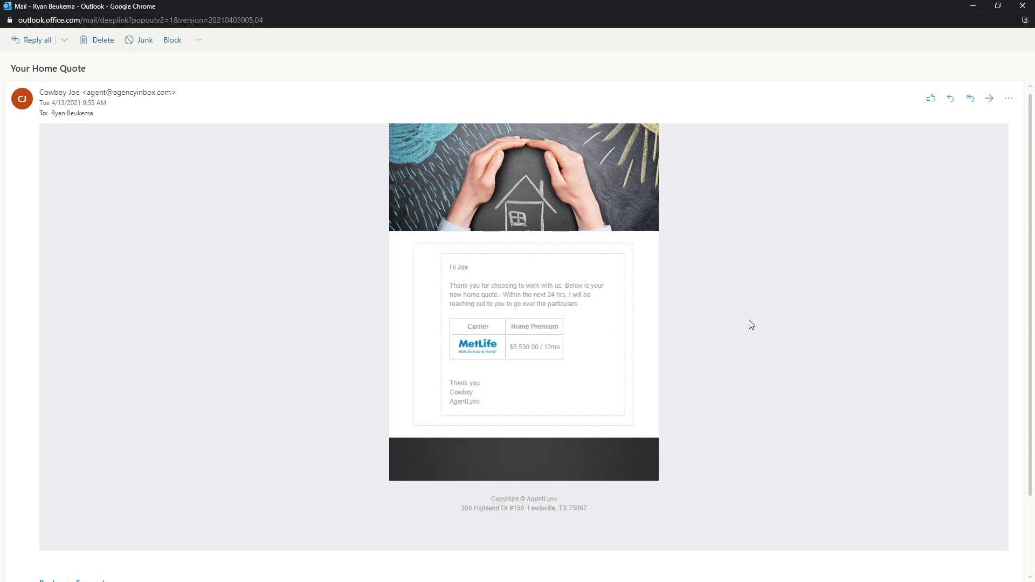
pyautogui.hotkey('ctrl', '+')
pyautogui.hotkey('ctrl', '+')
pyautogui.hotkey('ctrl', '+')
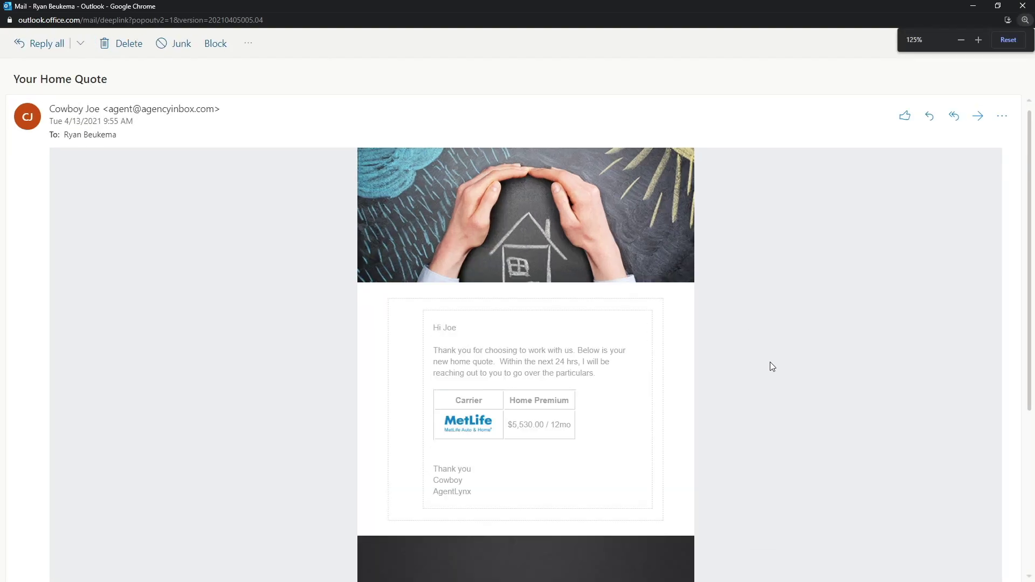
pyautogui.scroll(-3, 772, 367)
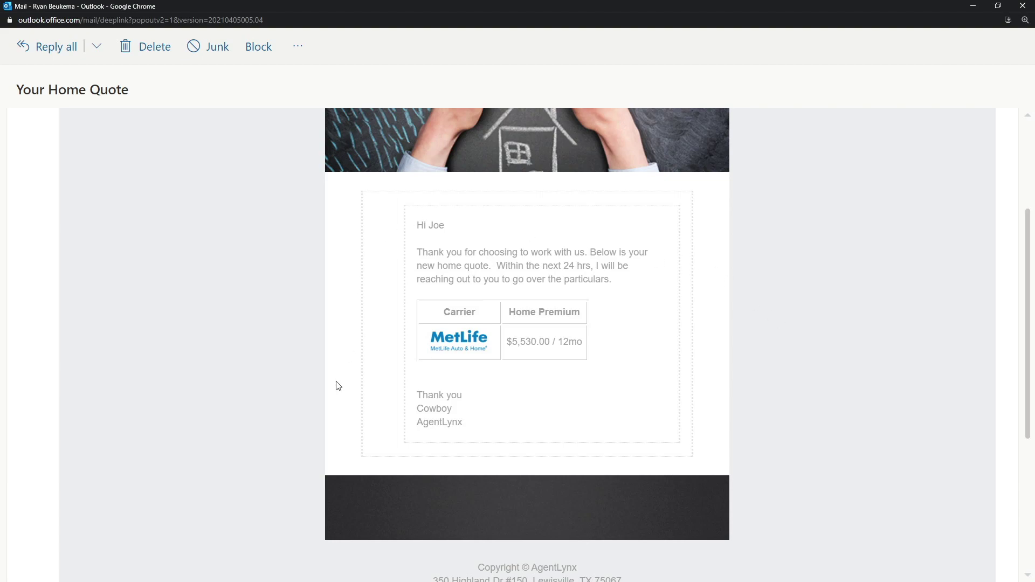
# Step: Close the email window and go back to the Workflow Editor
pyautogui.click(1022, 5)
pyautogui.click(197, 9)
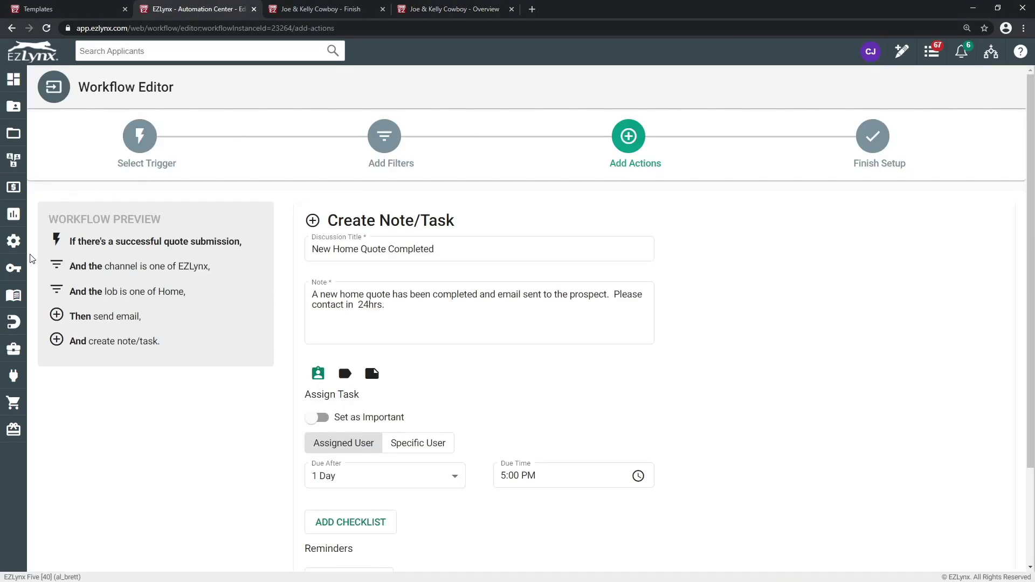
pyautogui.click(13, 241)
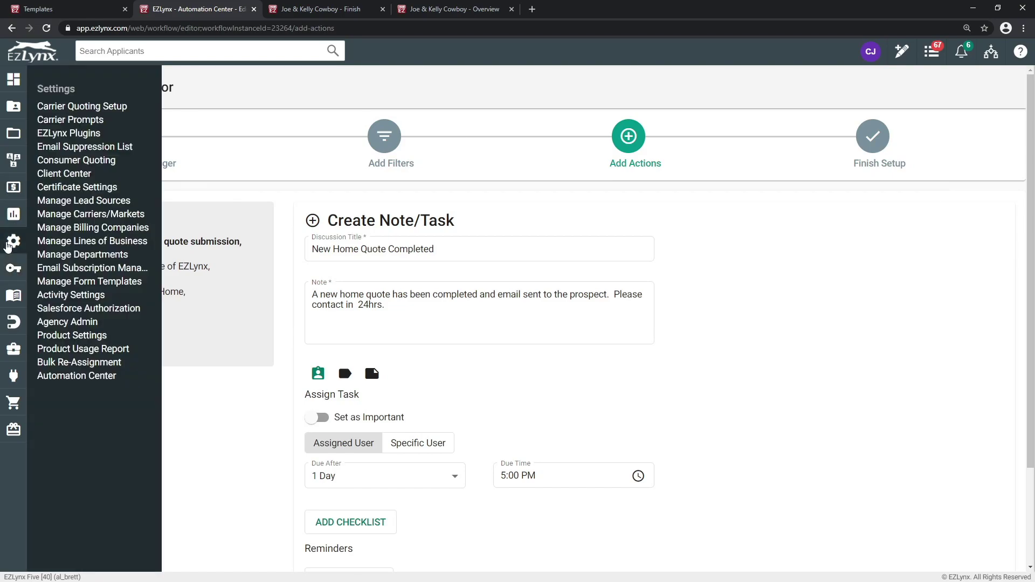
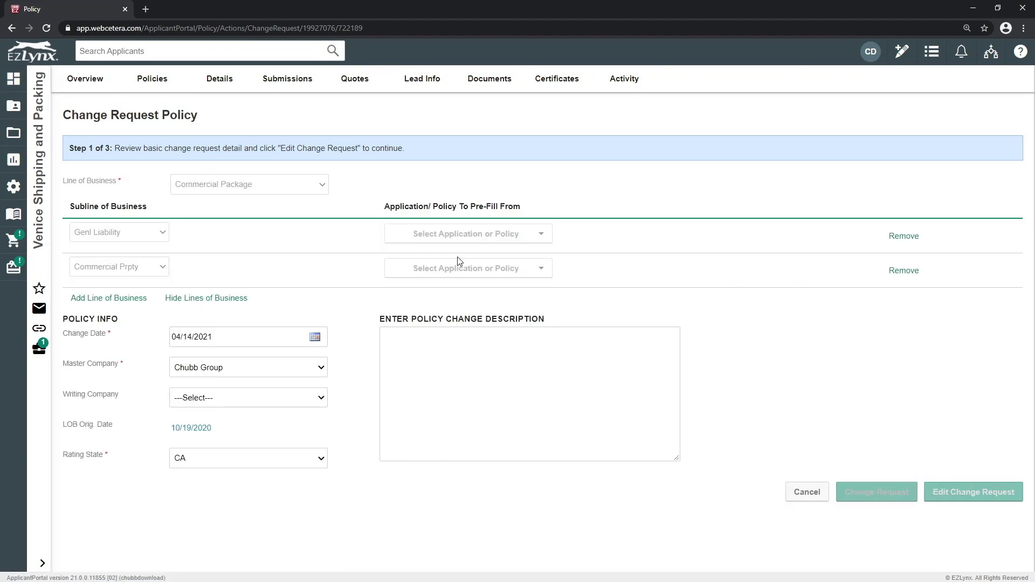
# Step: Paste 'Update Address' as the change description and accept the premium confirmation to reach step 2
pyautogui.click(443, 351)
pyautogui.write('Update Address')
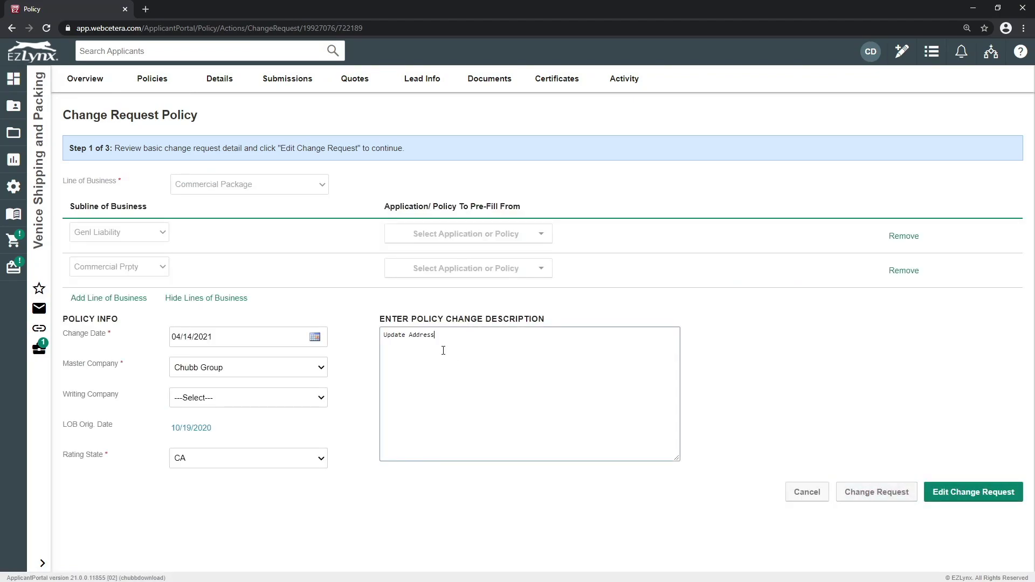
pyautogui.click(991, 492)
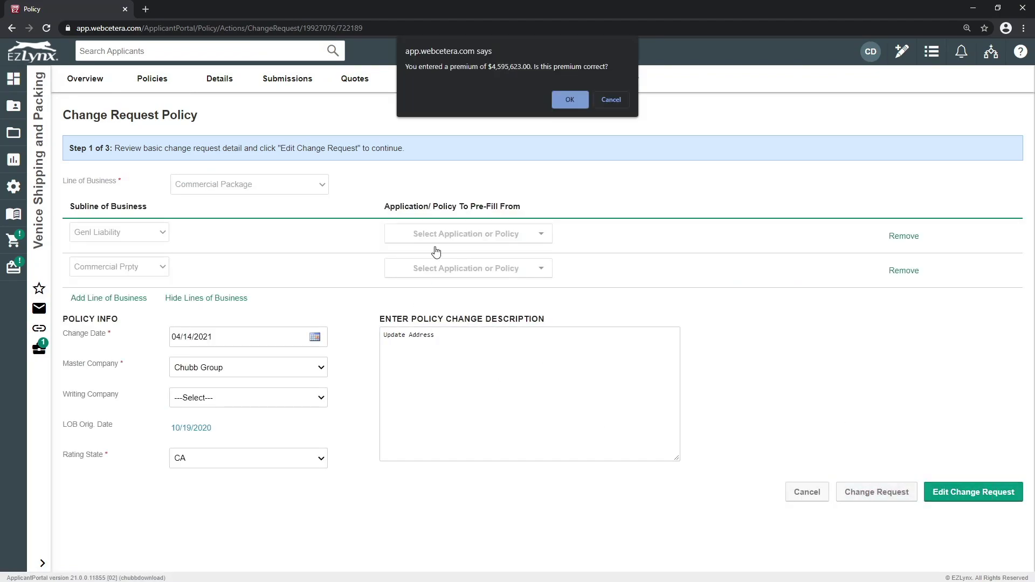
pyautogui.click(564, 99)
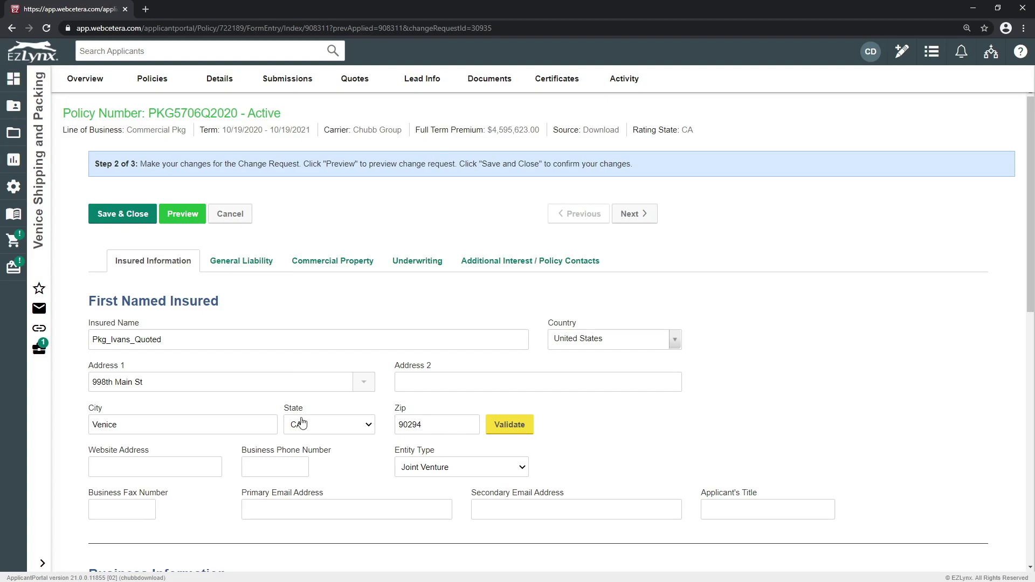
# Step: Edit location 2 to remove the trailing T, add 'Ste 105' as Address 2, and save
pyautogui.scroll(-1, 294, 400)
pyautogui.scroll(-6, 294, 400)
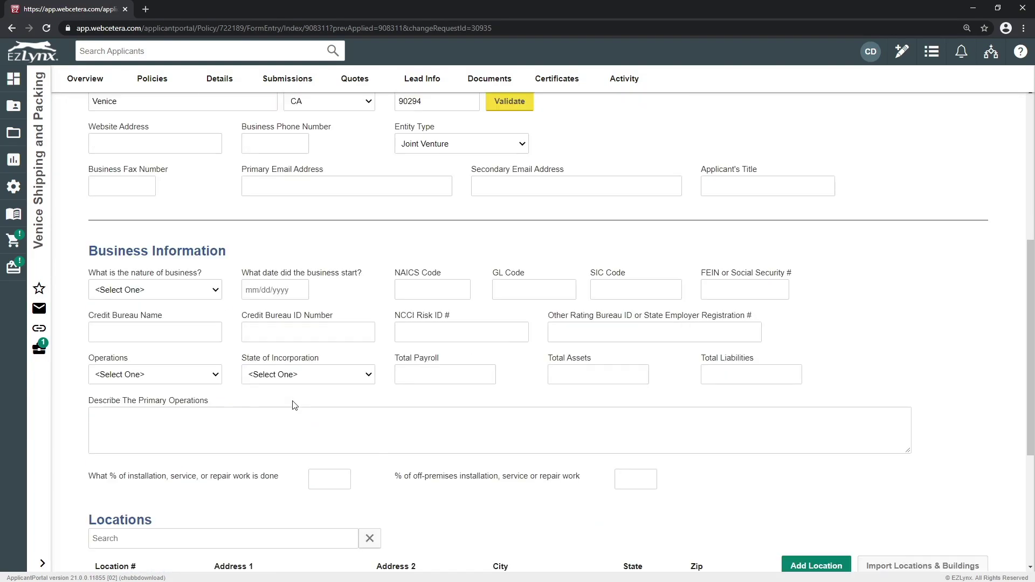
pyautogui.scroll(-1, 293, 405)
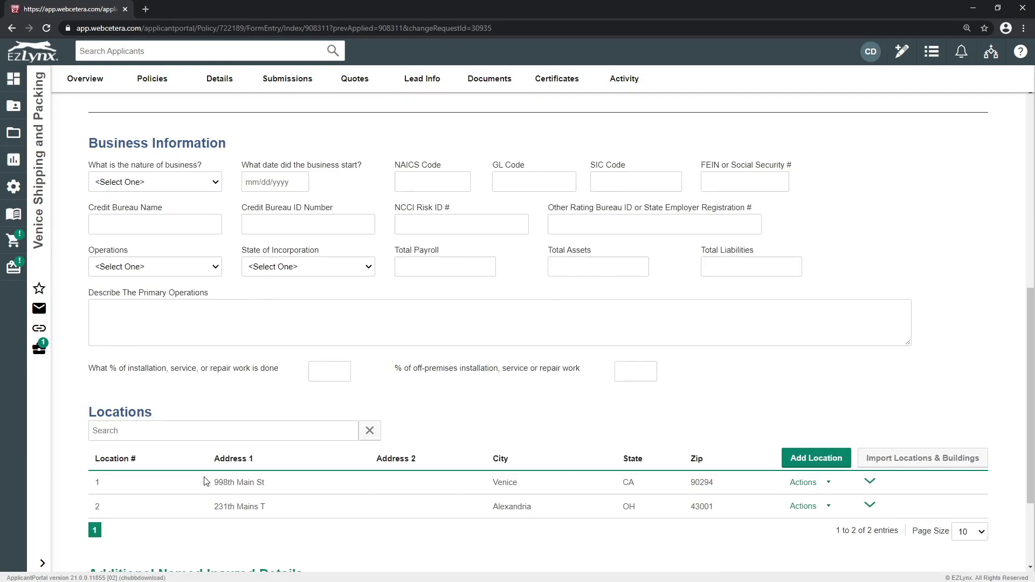
pyautogui.click(809, 509)
pyautogui.click(803, 527)
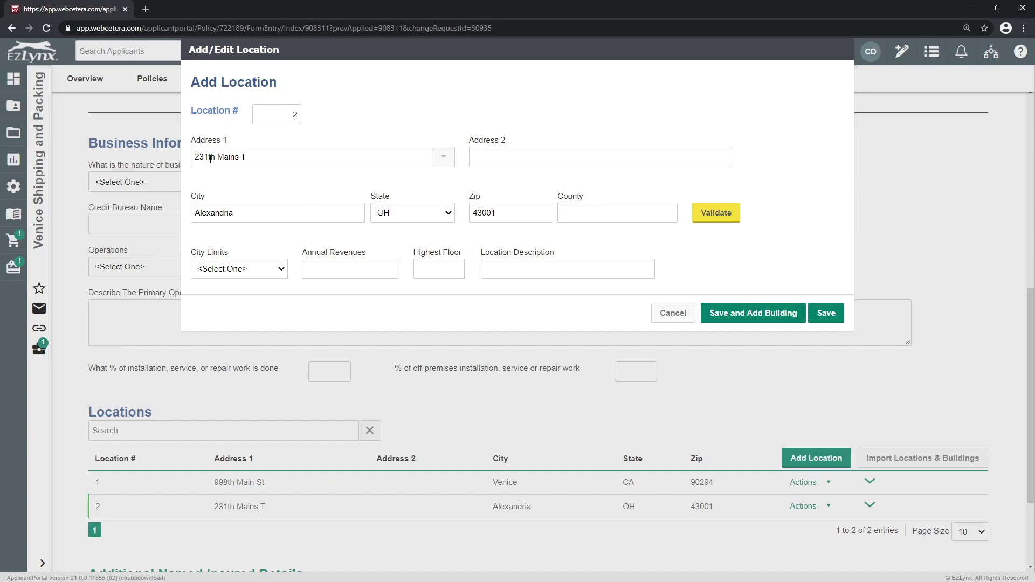
pyautogui.click(251, 156)
pyautogui.press('BackSpace')
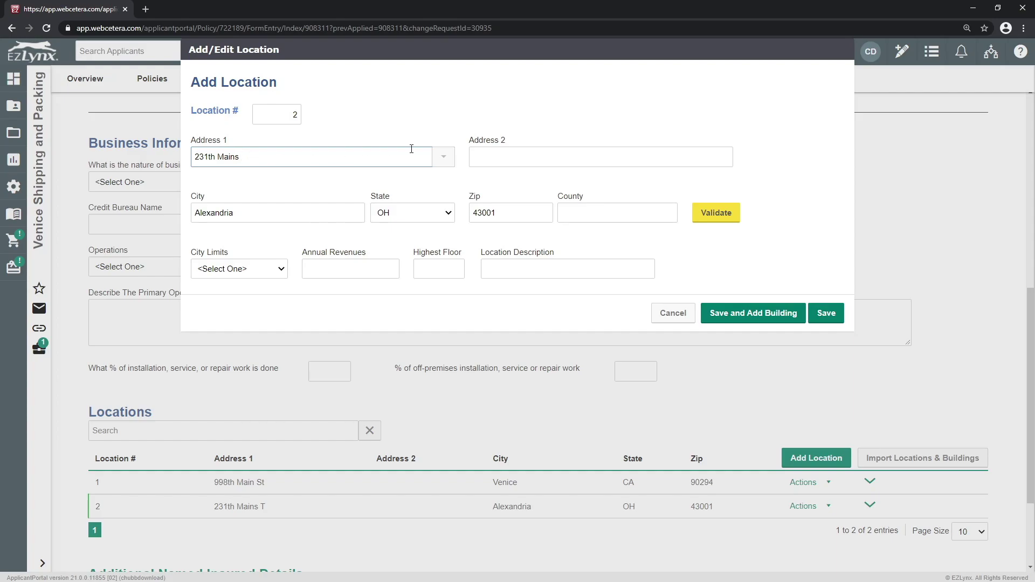
pyautogui.click(501, 158)
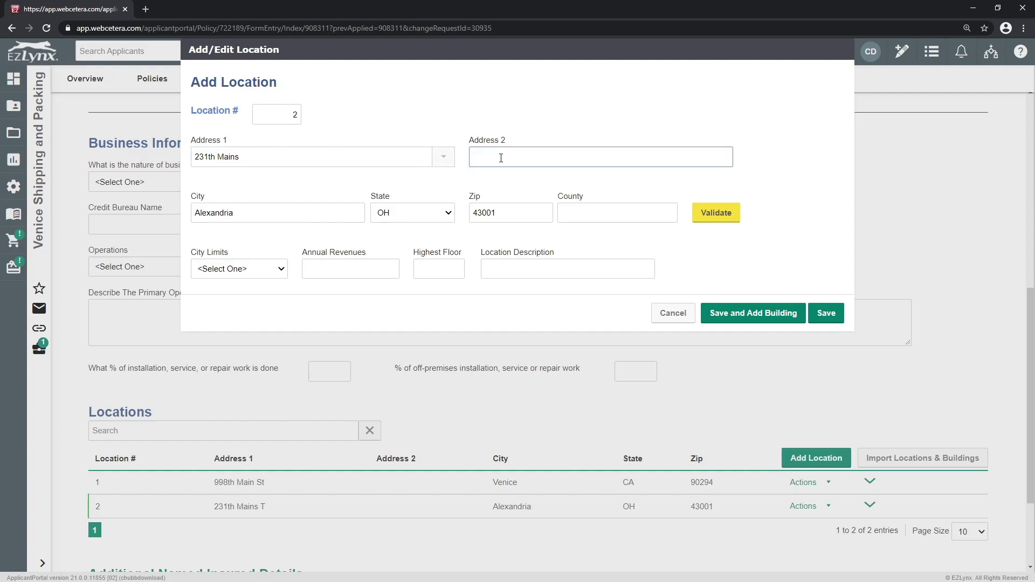
pyautogui.write('Ste 105')
pyautogui.click(756, 318)
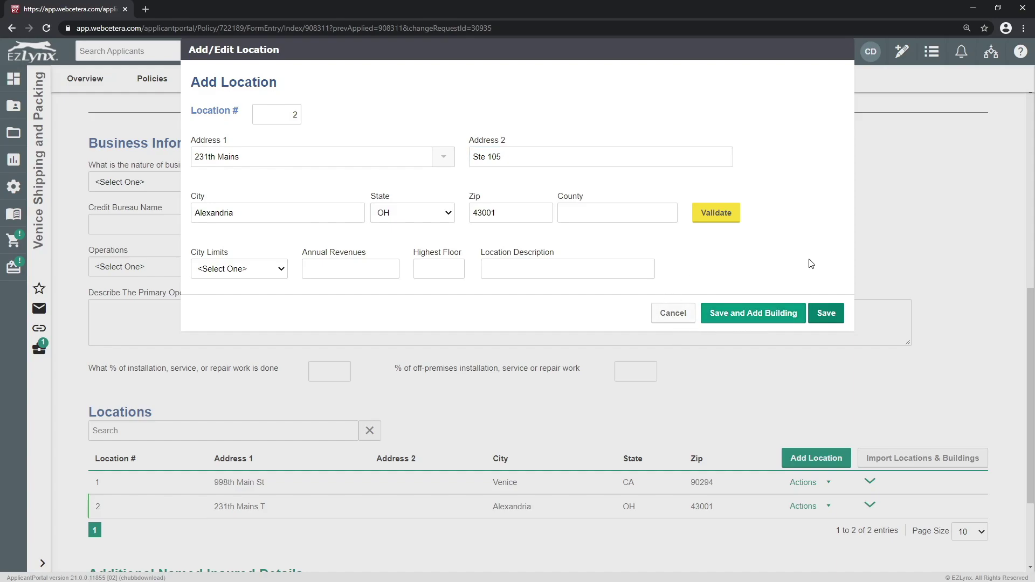
pyautogui.click(823, 312)
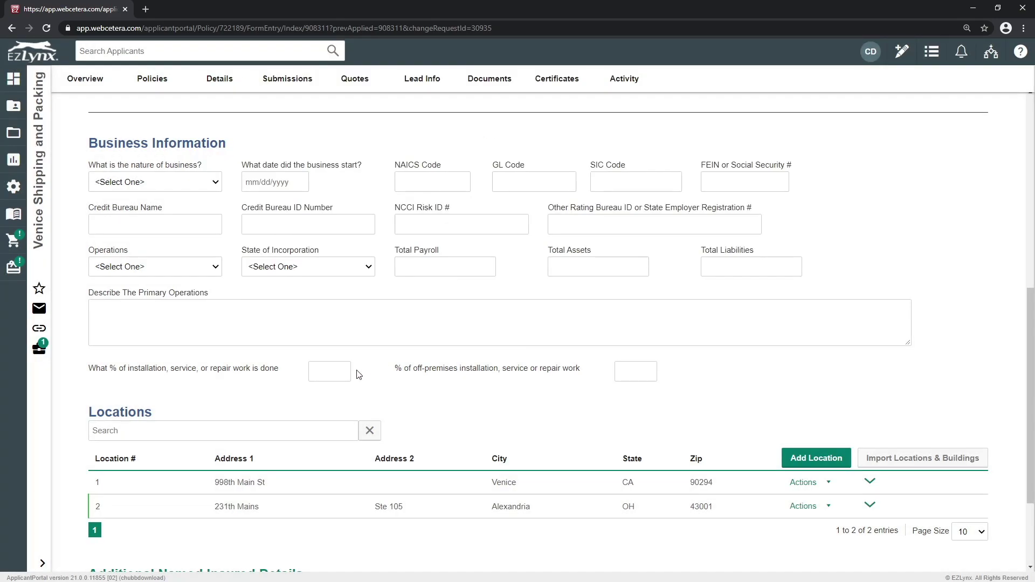
pyautogui.click(802, 459)
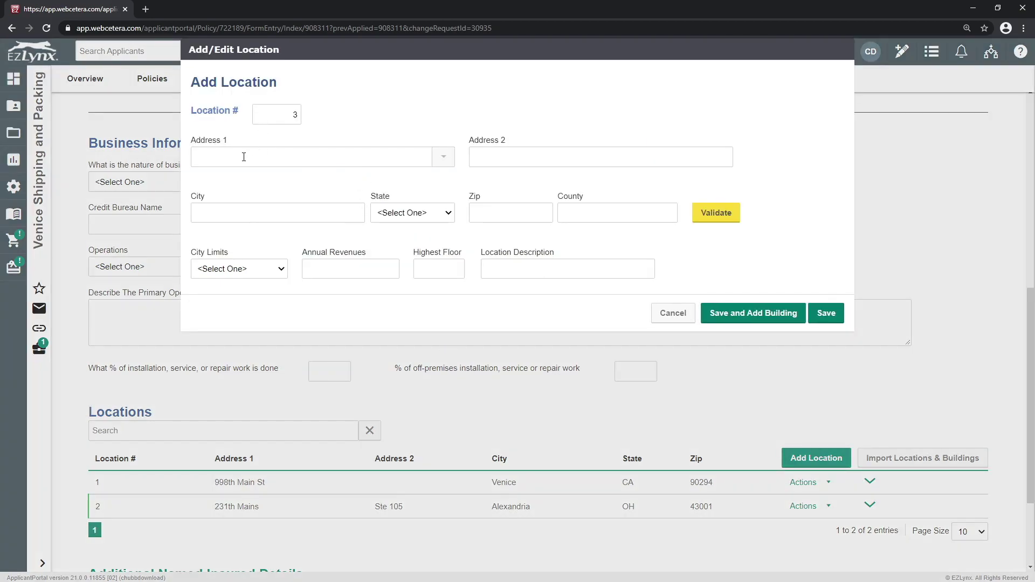
pyautogui.click(243, 157)
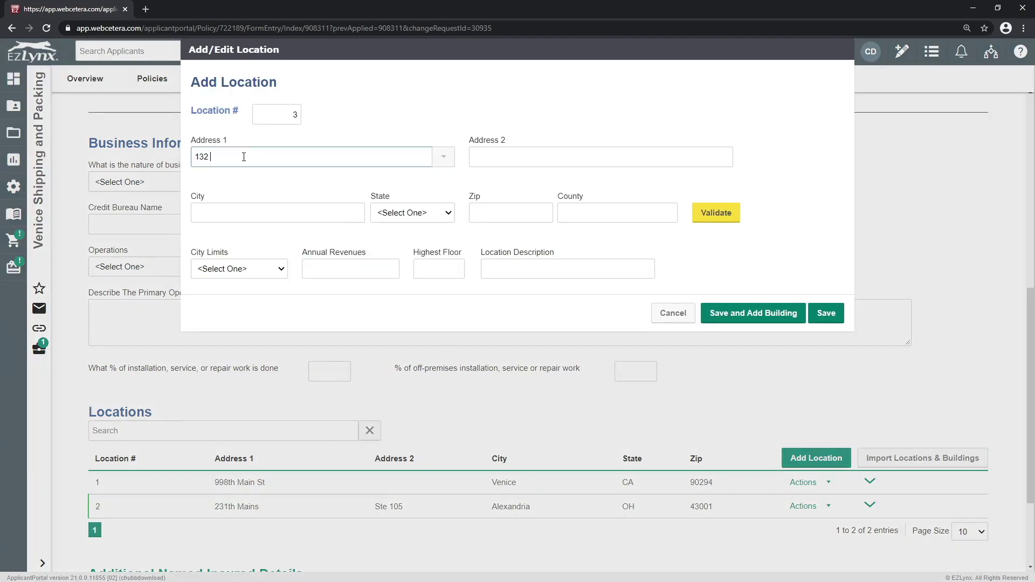
pyautogui.press('Tab')
pyautogui.press('Tab')
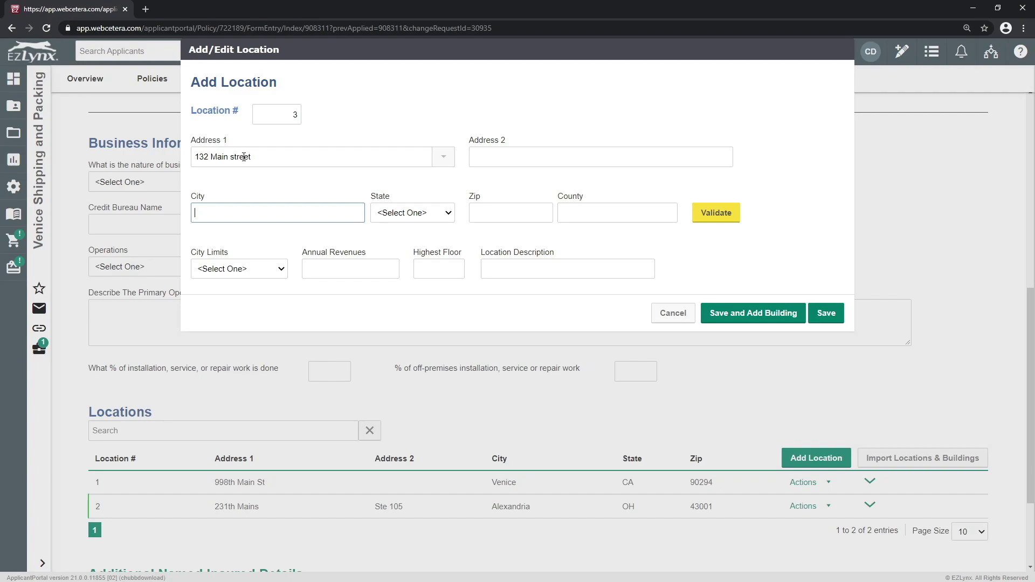
pyautogui.write('Venice')
pyautogui.press('Tab')
pyautogui.press('c')
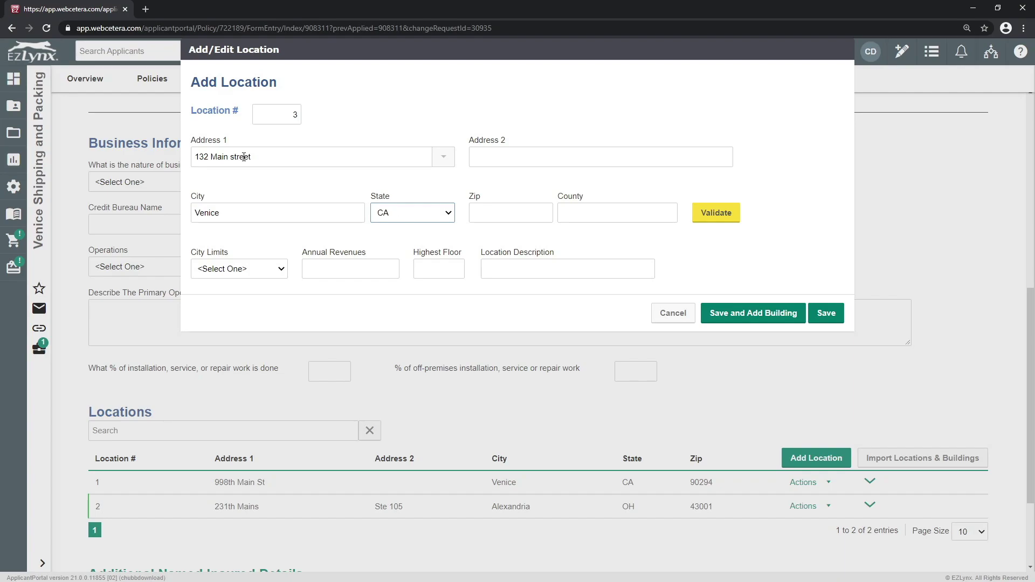
pyautogui.press('Tab')
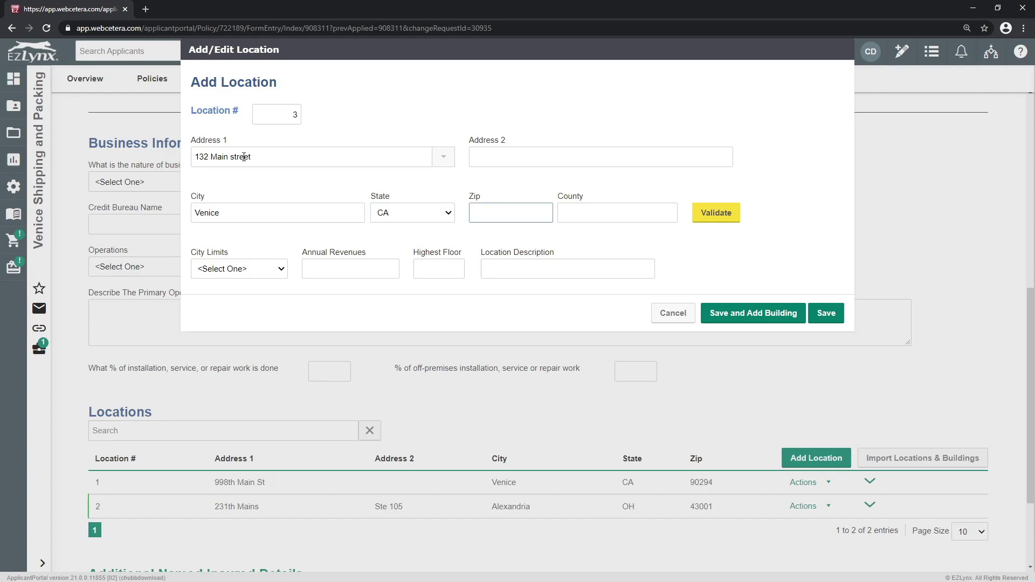
pyautogui.write('90')
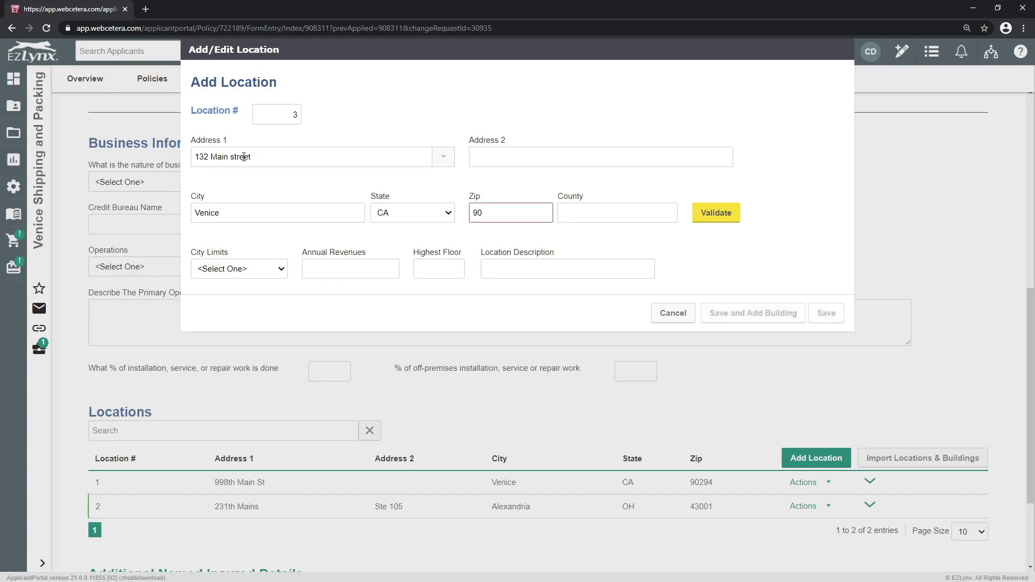
pyautogui.write('294')
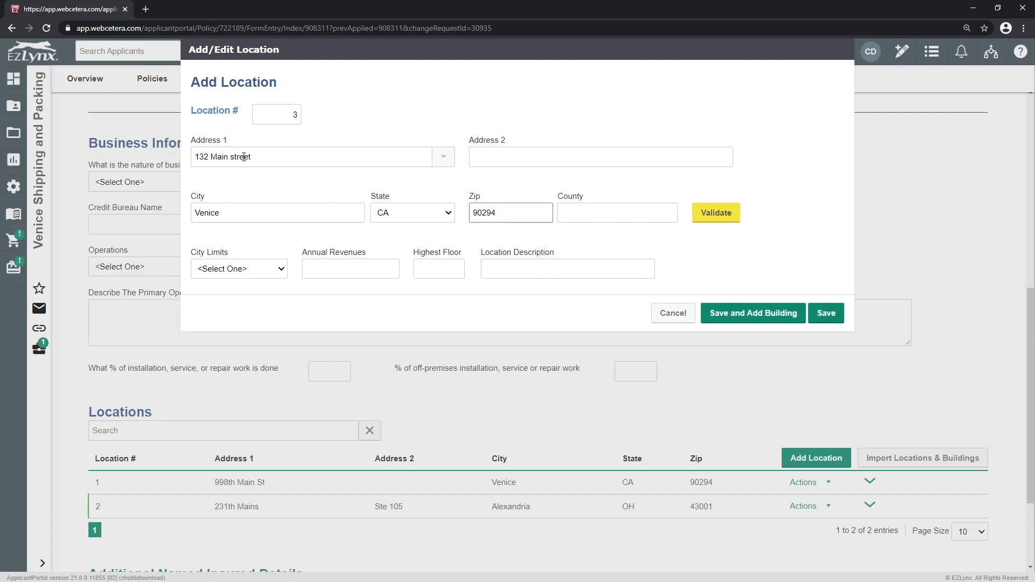
pyautogui.click(774, 319)
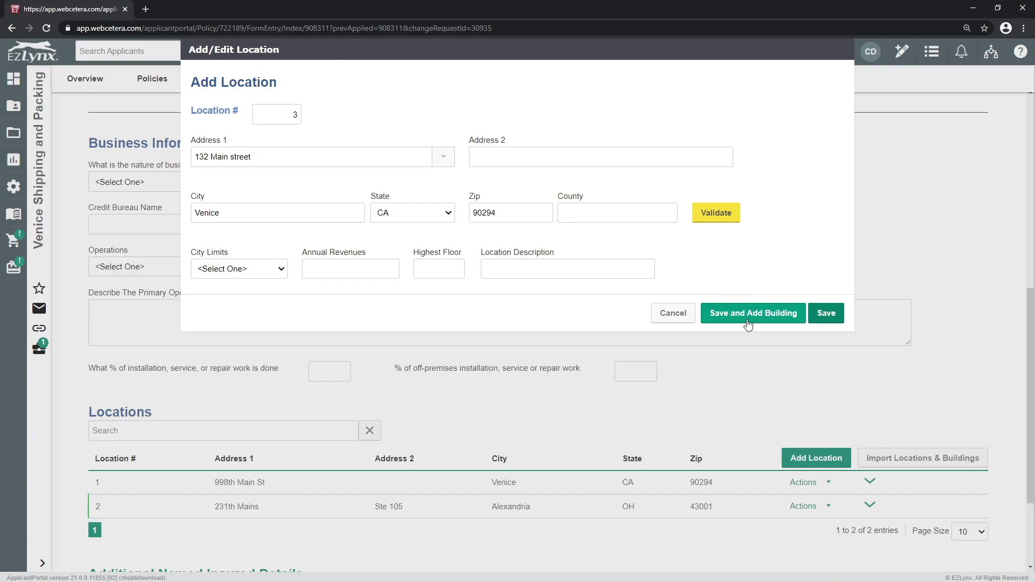
pyautogui.click(748, 317)
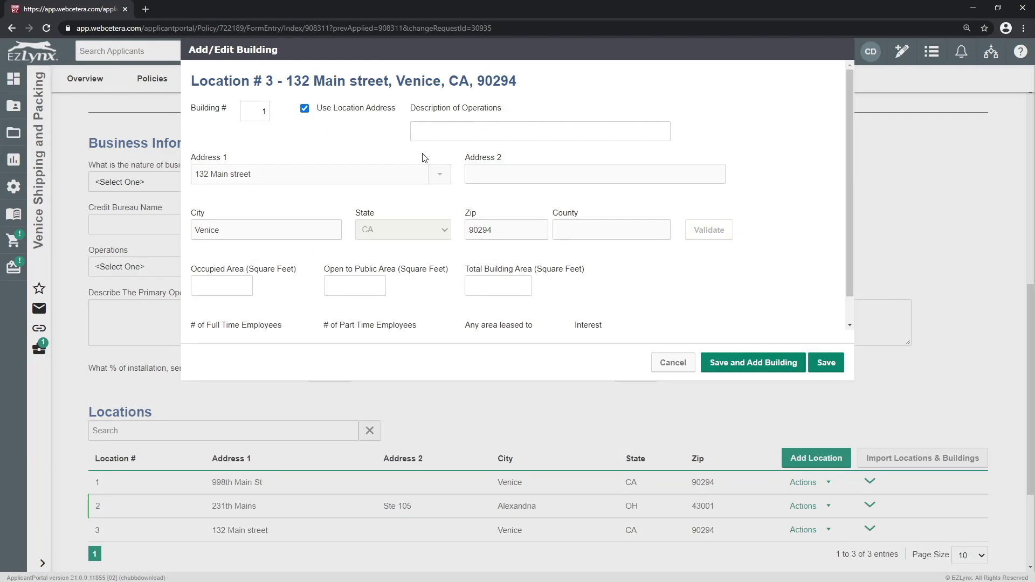
# Step: Save building 1 as 'extra storage' with 1200 occupied, 120 open to public, 1200 total sq ft
pyautogui.click(453, 130)
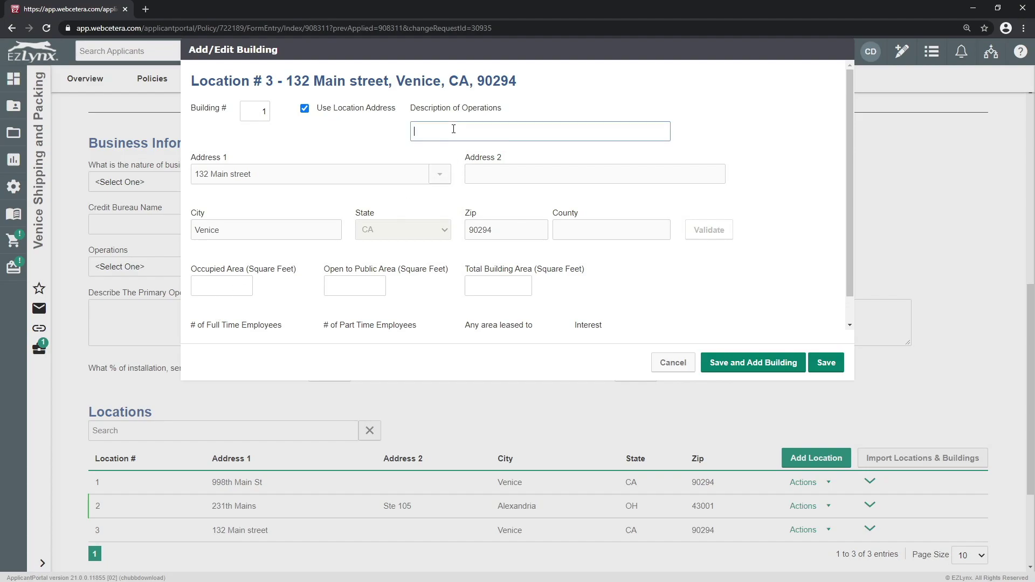
pyautogui.write('extra storage')
pyautogui.click(214, 282)
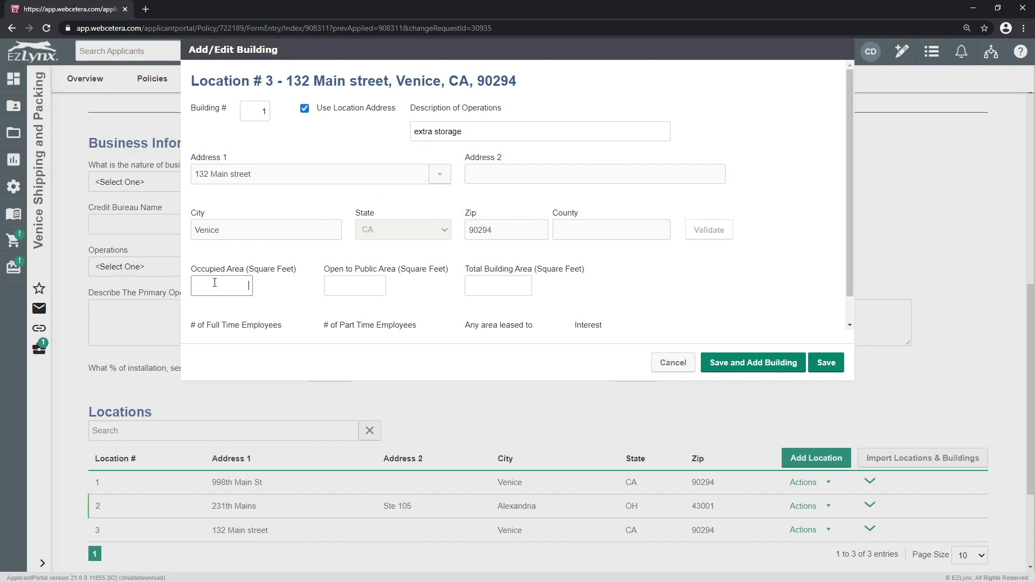
pyautogui.write('1200')
pyautogui.press('Tab')
pyautogui.write('120')
pyautogui.press('Tab')
pyautogui.write('12')
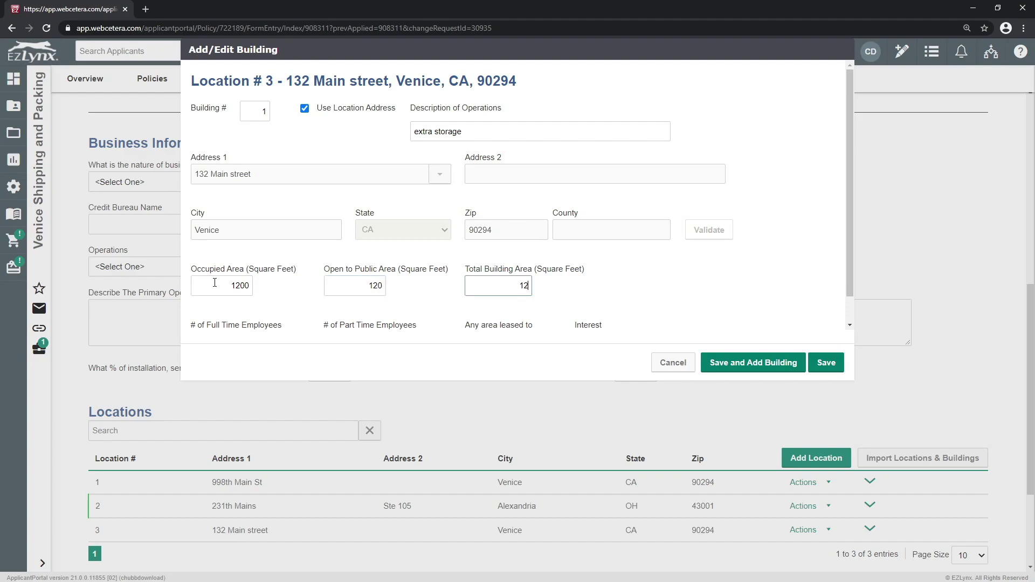
pyautogui.write('00')
pyautogui.click(839, 367)
pyautogui.scroll(-3, 723, 341)
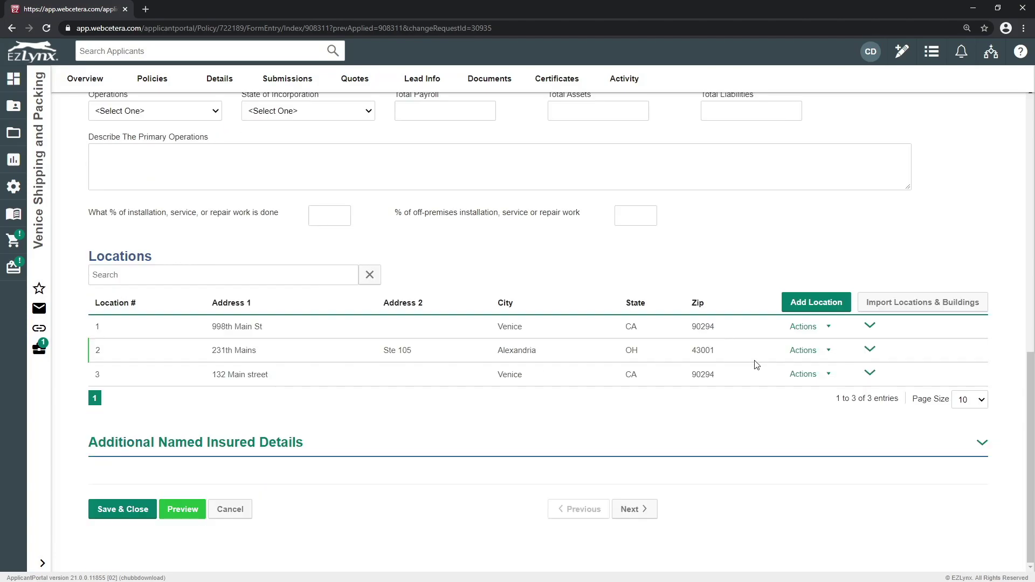
# Step: Save and close the policy change form to open the Review Change Request step
pyautogui.click(109, 512)
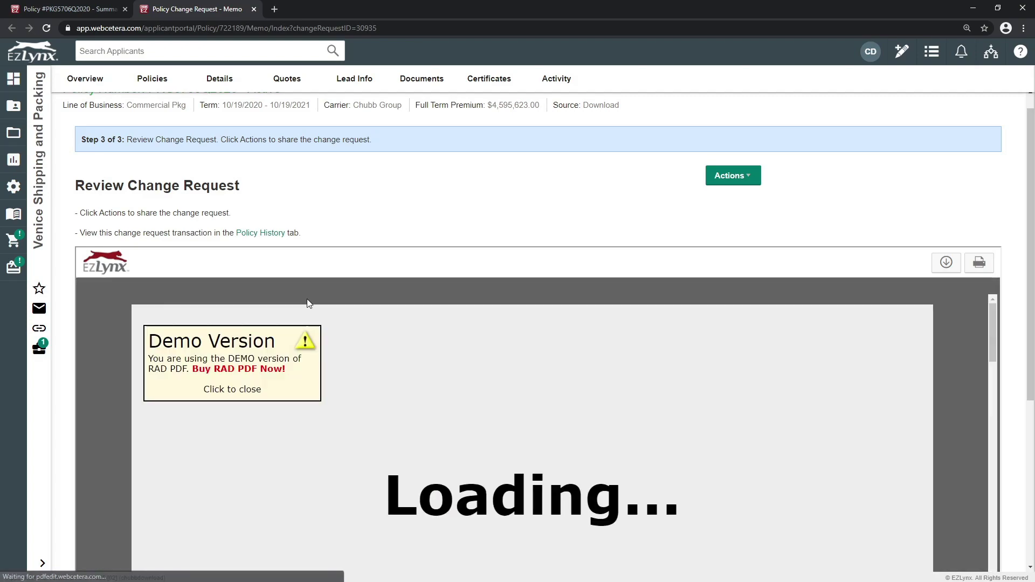
# Step: Scroll through the change request memo, check the Actions sharing options, and go to Overview
pyautogui.scroll(-6, 504, 349)
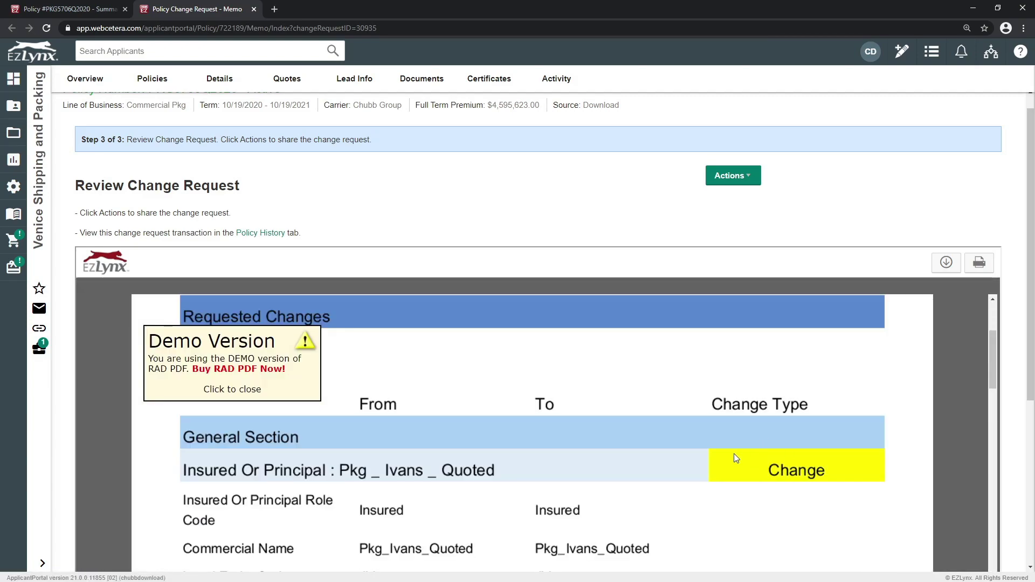
pyautogui.scroll(-7, 787, 465)
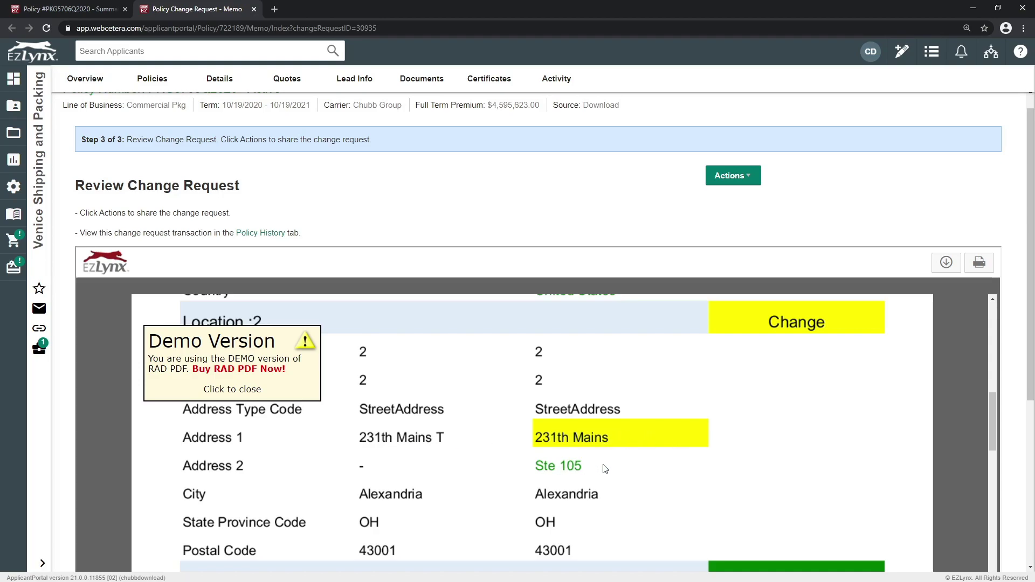
pyautogui.scroll(-3, 646, 467)
pyautogui.scroll(-3, 649, 464)
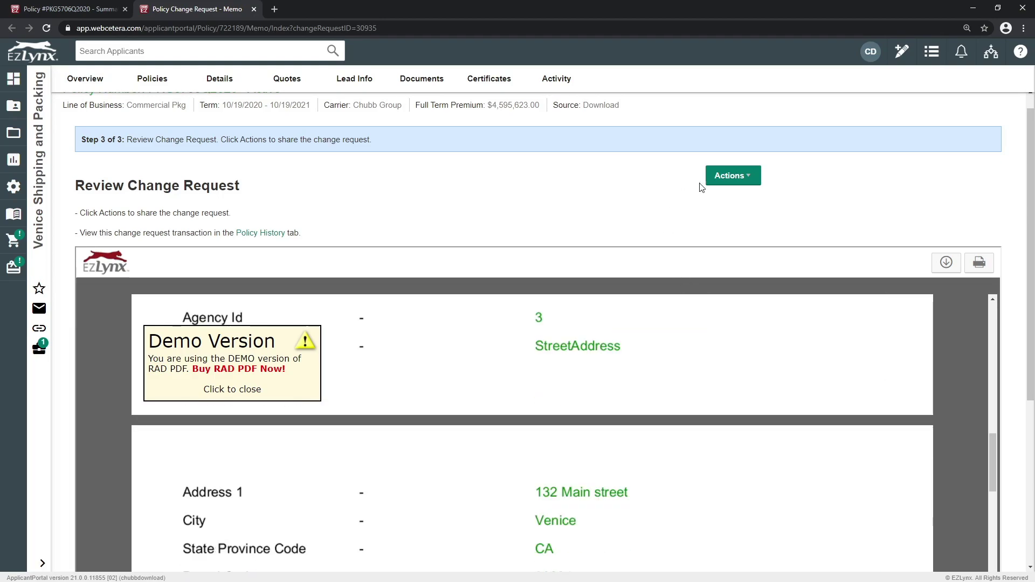
pyautogui.click(721, 178)
pyautogui.click(636, 197)
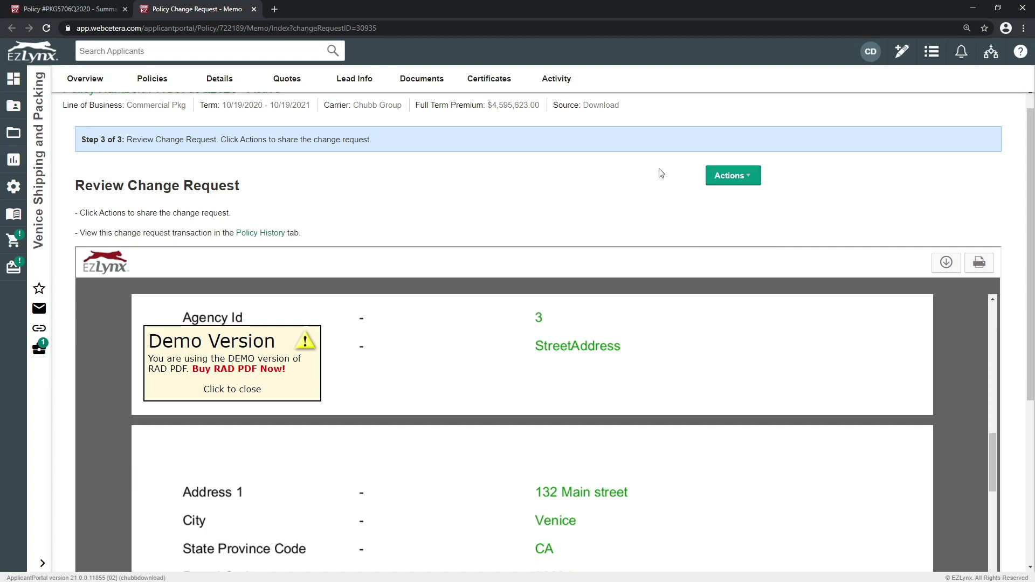
pyautogui.scroll(1, 622, 218)
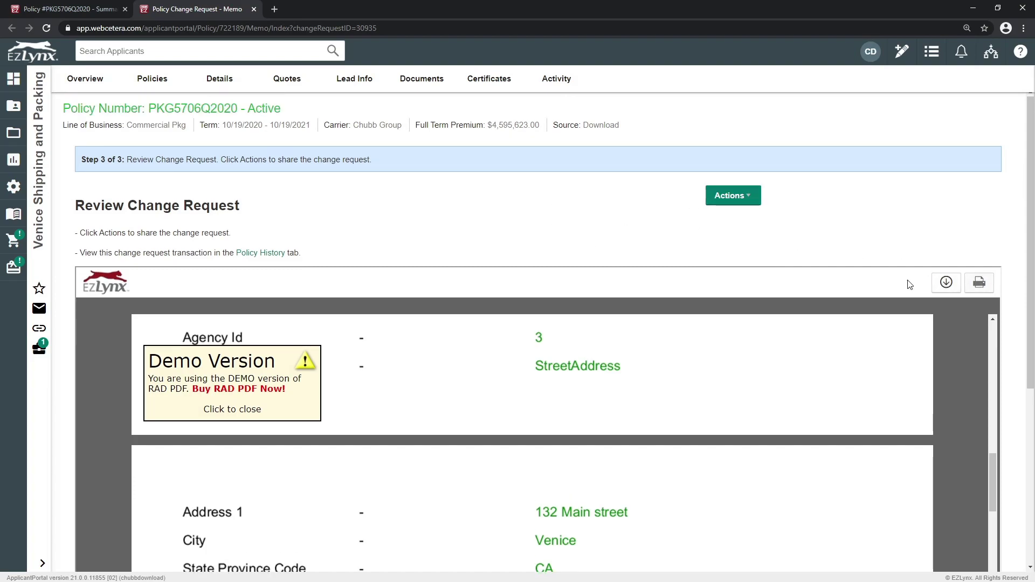
pyautogui.click(86, 81)
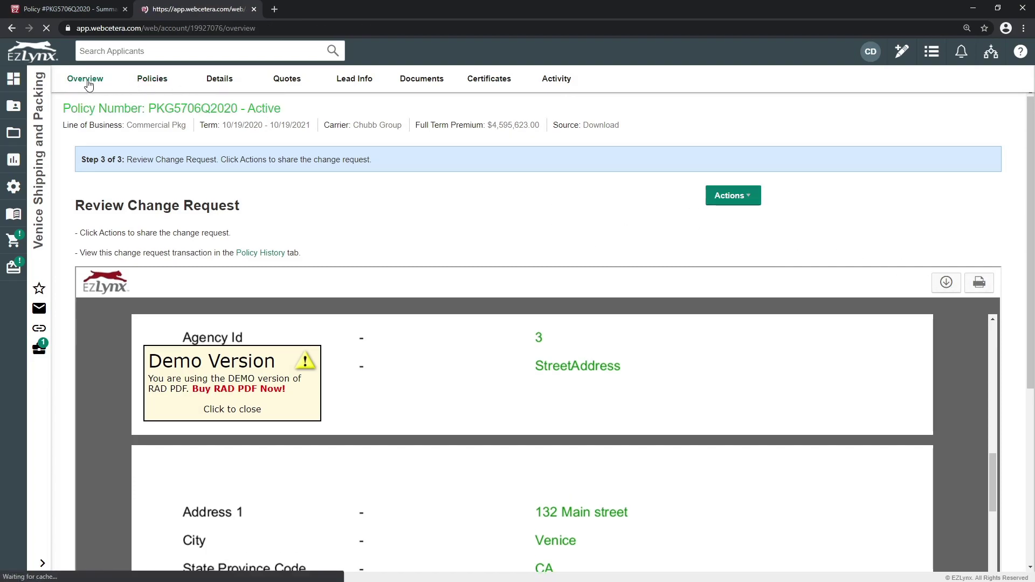
# Step: In the Commercial Pkg policy's History, choose Confirm Change for the Update Address change request
pyautogui.click(344, 216)
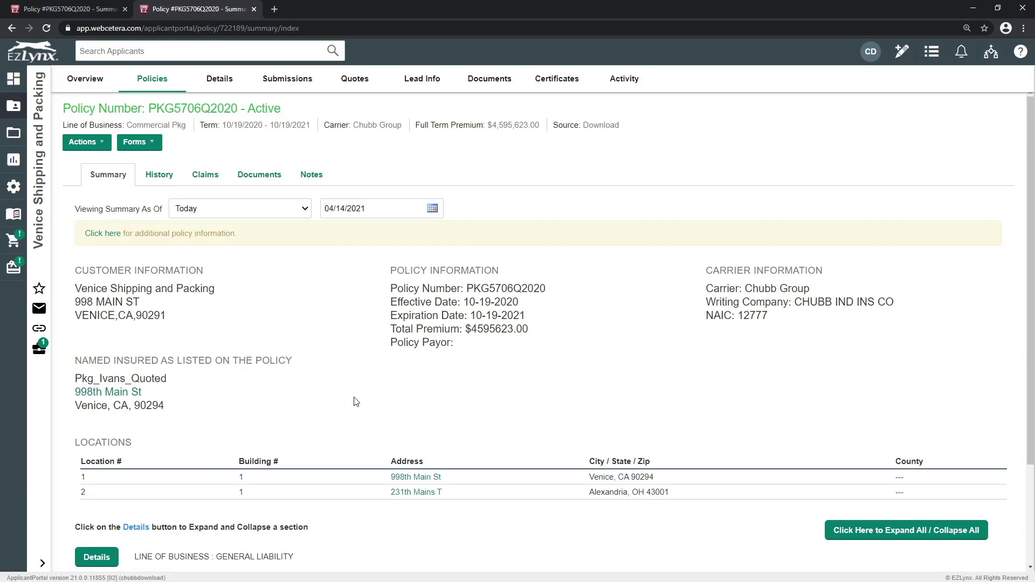
pyautogui.click(158, 177)
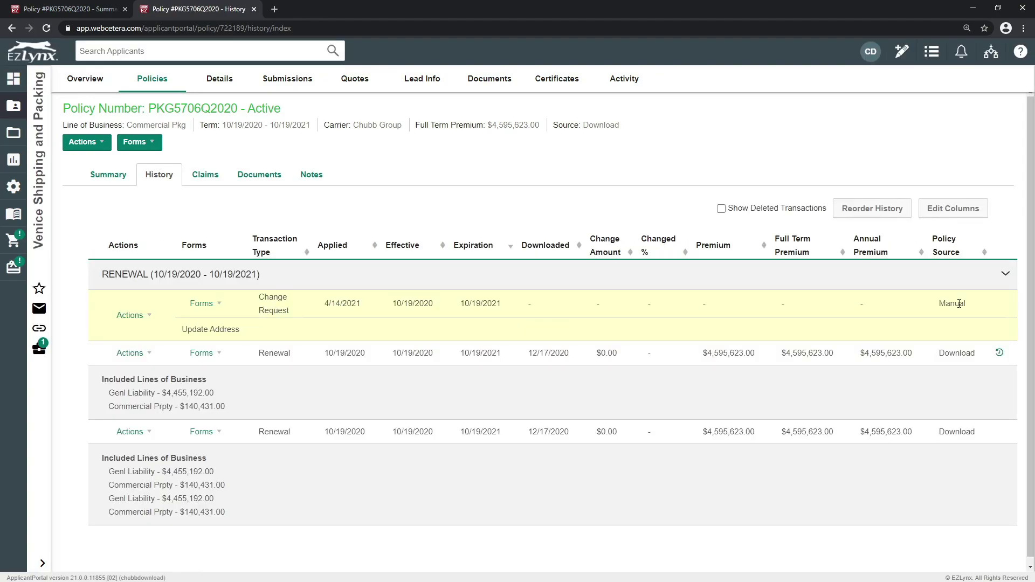
pyautogui.click(130, 319)
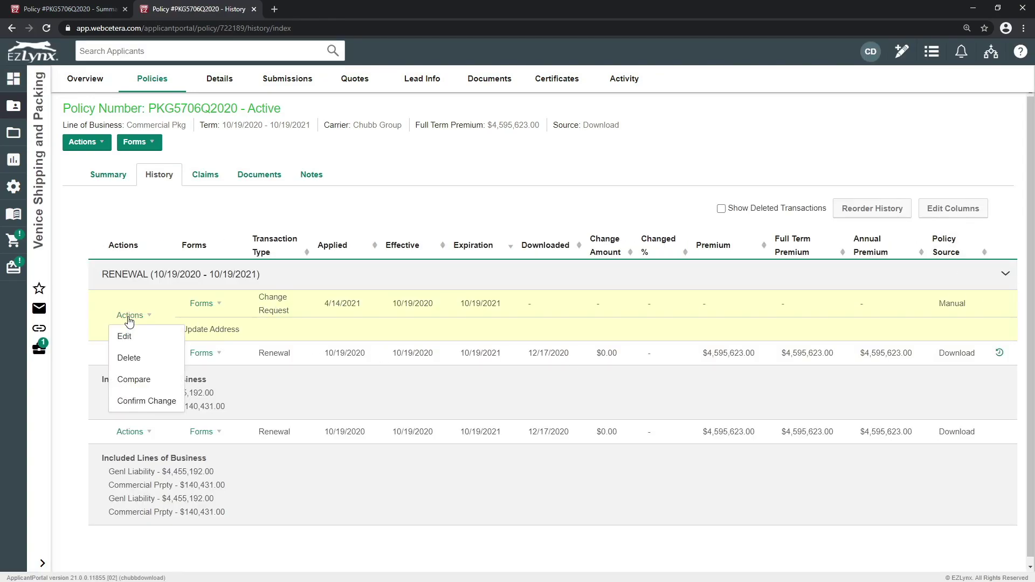
pyautogui.click(139, 402)
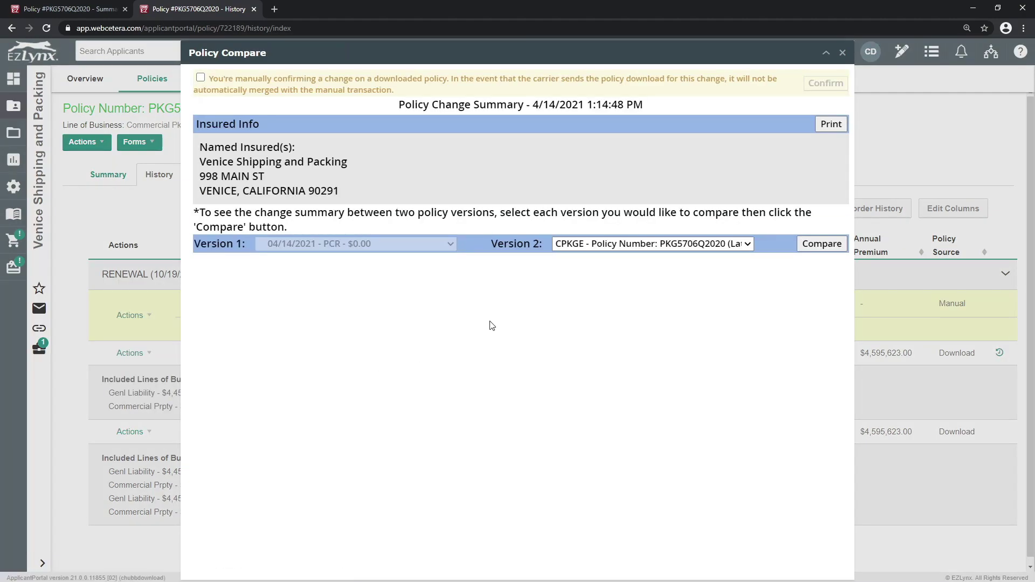
# Step: Acknowledge the manual-confirmation notice, confirm the change, and return to the Policies list
pyautogui.click(200, 78)
pyautogui.click(827, 85)
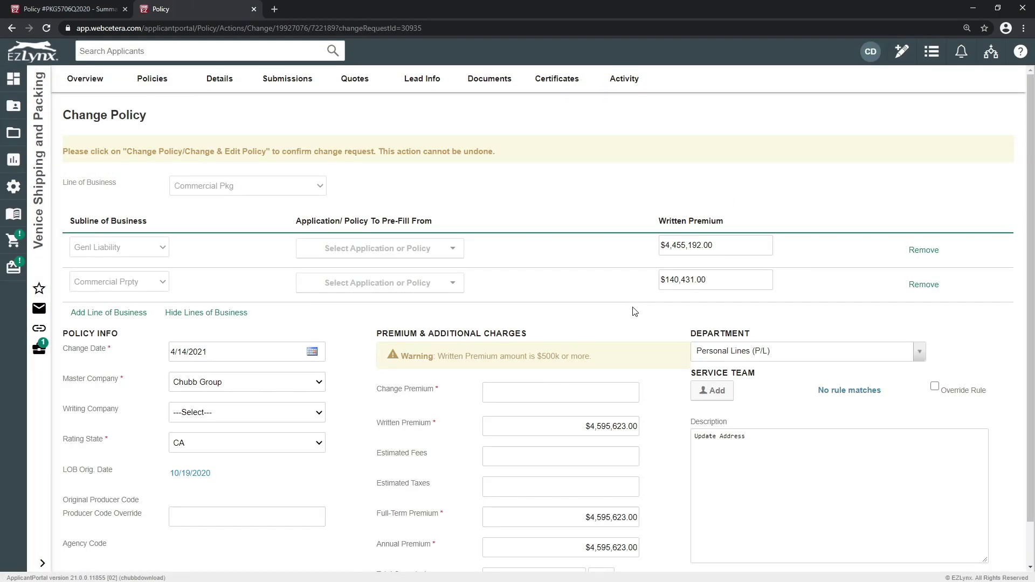
pyautogui.click(165, 82)
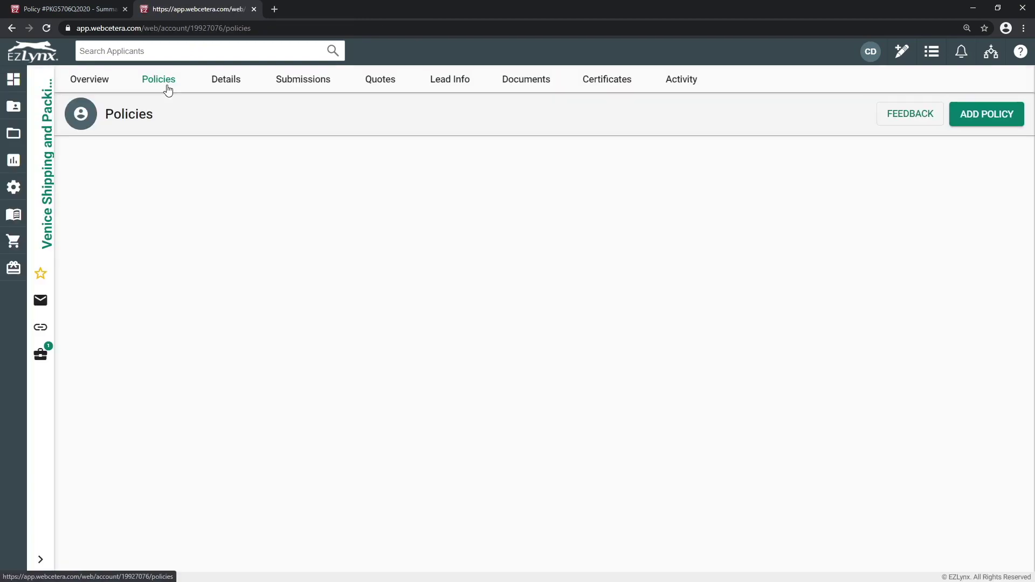
# Step: Set Producer Code Override to 1001 on the Commercial Pkg policy, save, and choose Edit Download
pyautogui.click(311, 259)
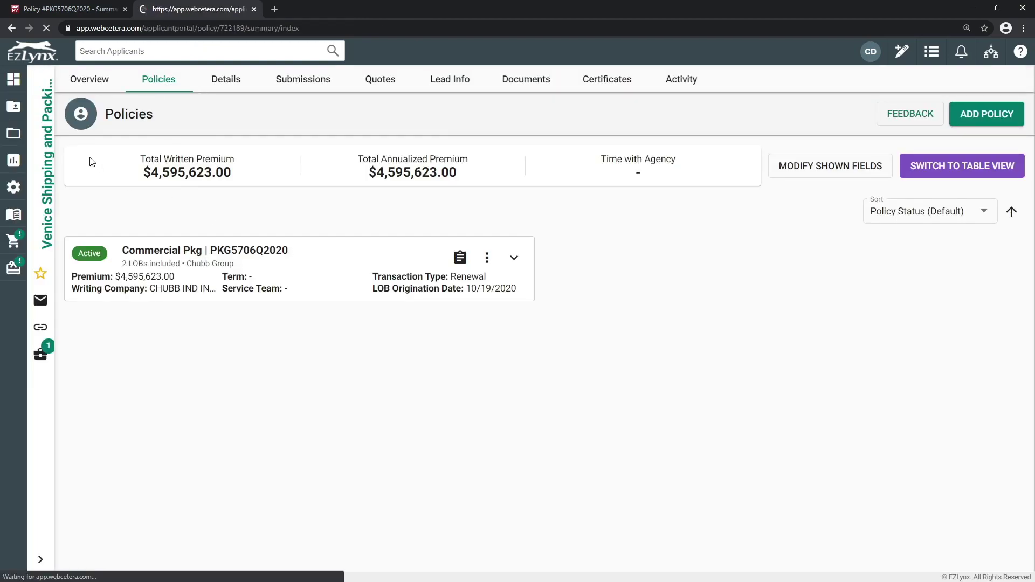
pyautogui.click(89, 142)
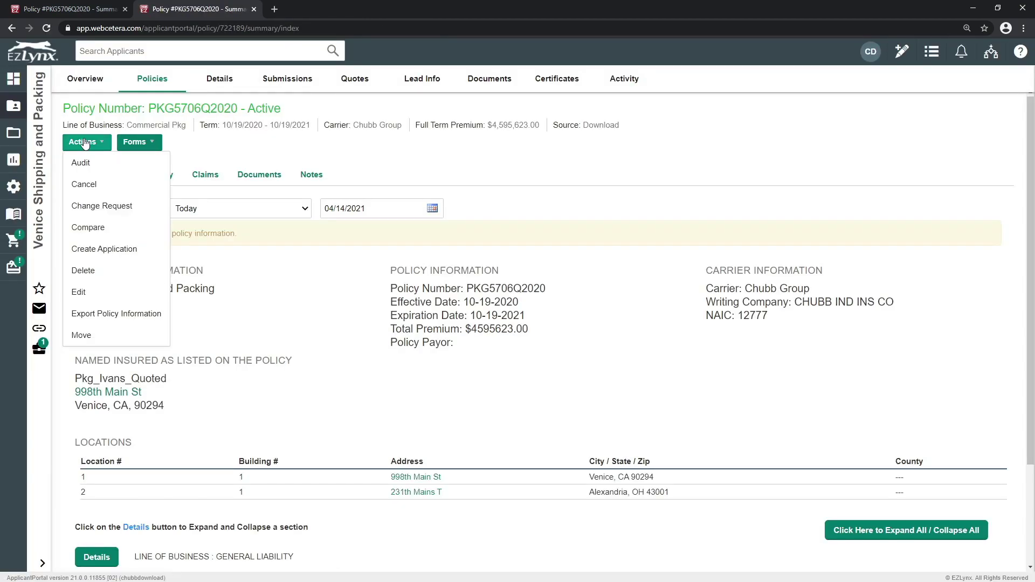
pyautogui.click(93, 291)
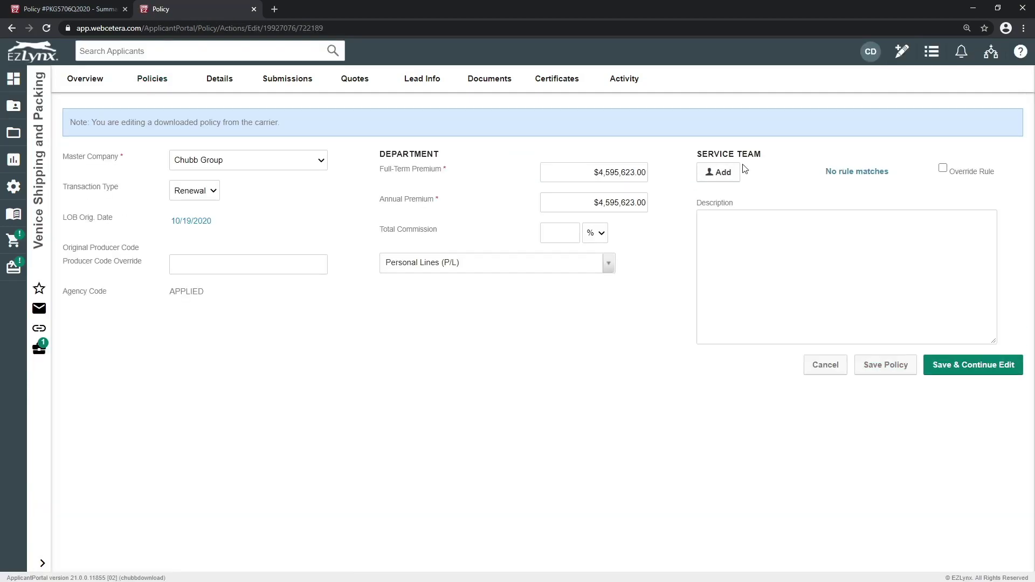
pyautogui.click(260, 268)
pyautogui.write('1001')
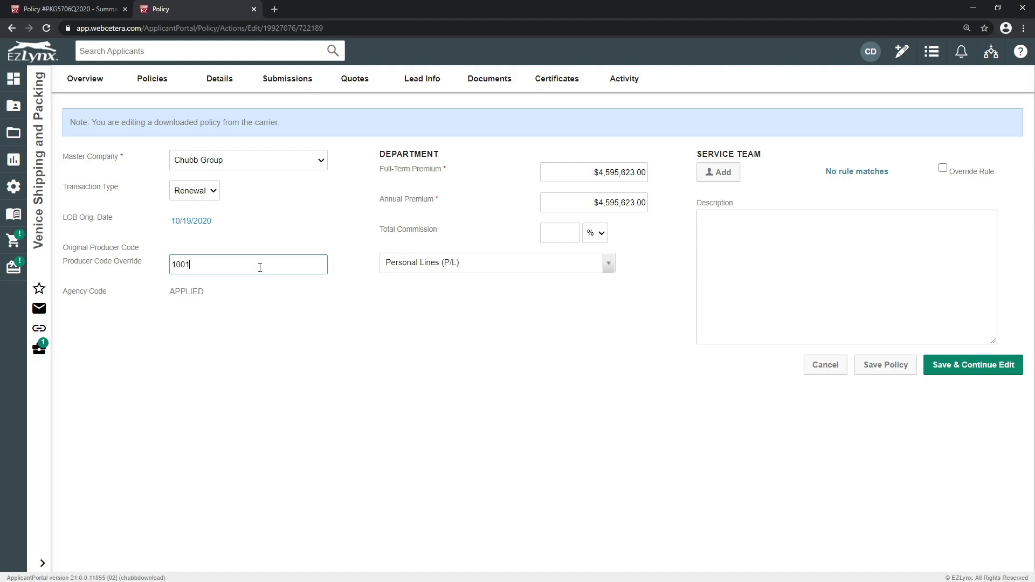
pyautogui.press('Tab')
pyautogui.click(945, 372)
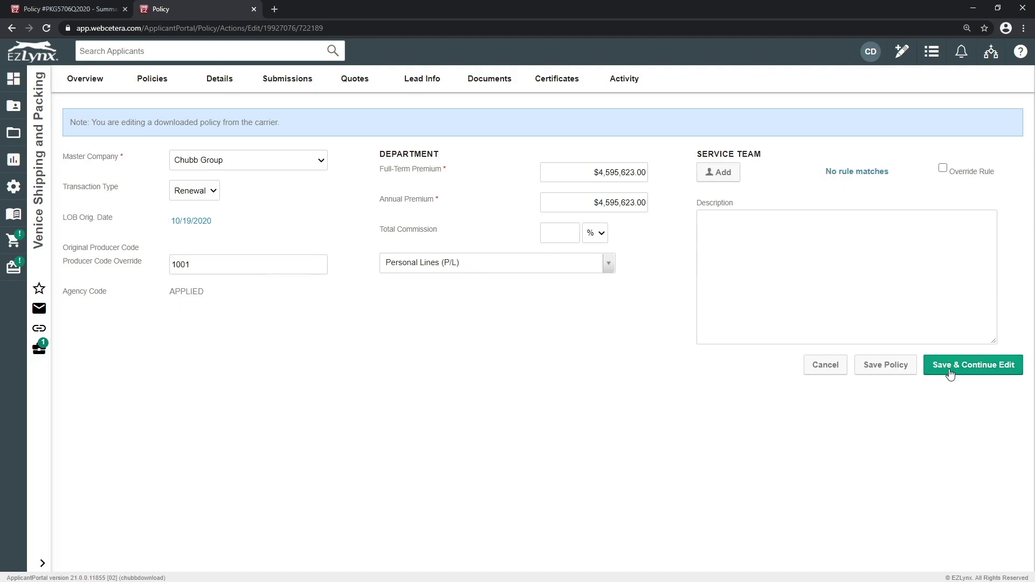
pyautogui.click(561, 103)
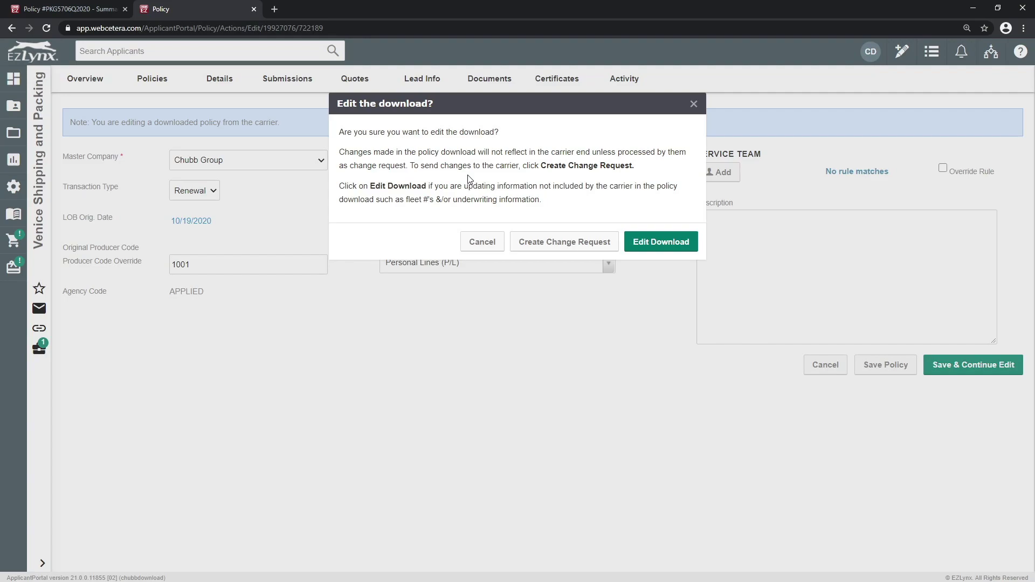
pyautogui.click(662, 247)
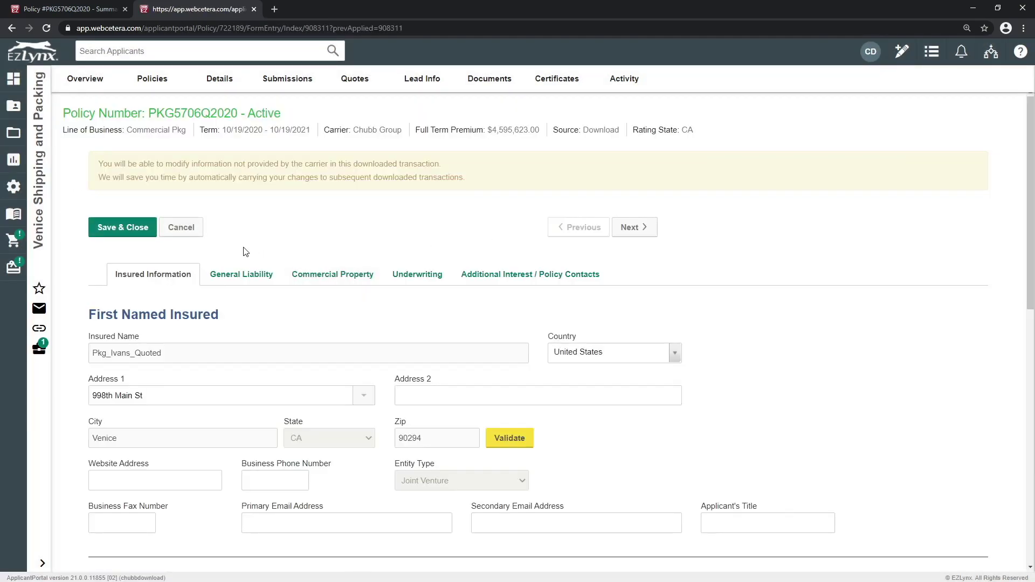
# Step: Add 'Ste 1005' as the insured's Address 2, save and close, then view the History tab
pyautogui.click(428, 400)
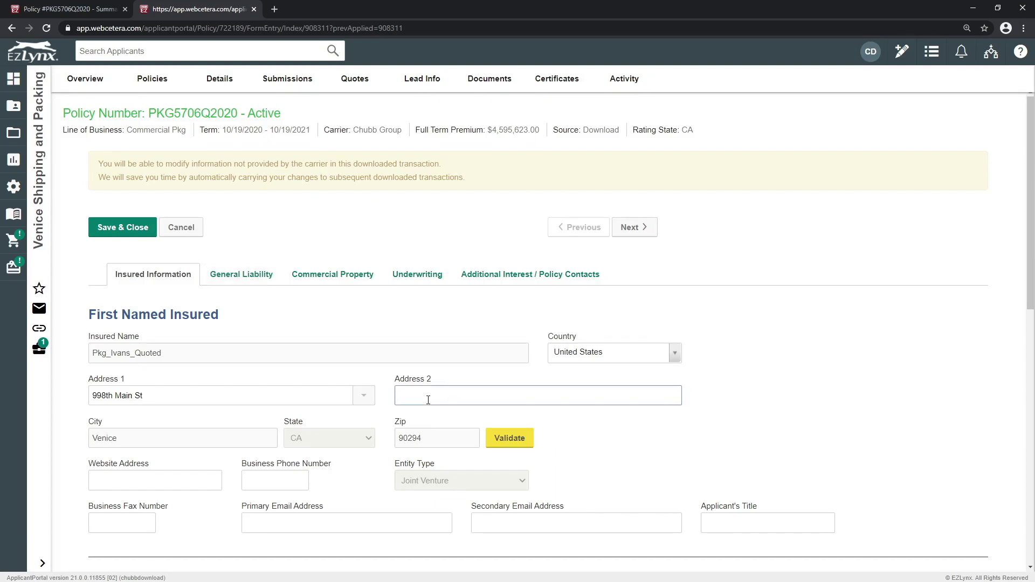
pyautogui.write('Ste 1005')
pyautogui.scroll(-11, 713, 356)
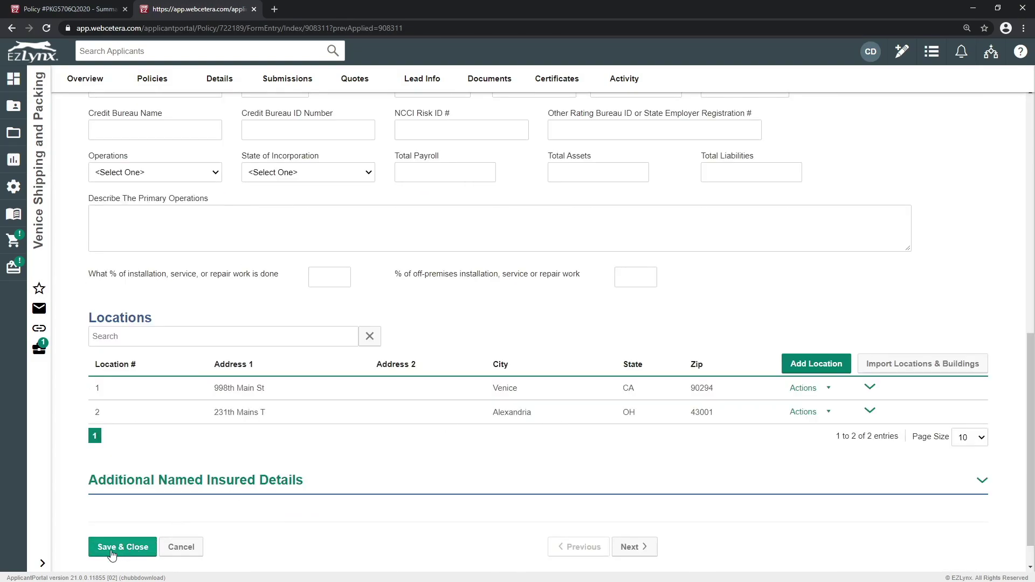
pyautogui.click(112, 552)
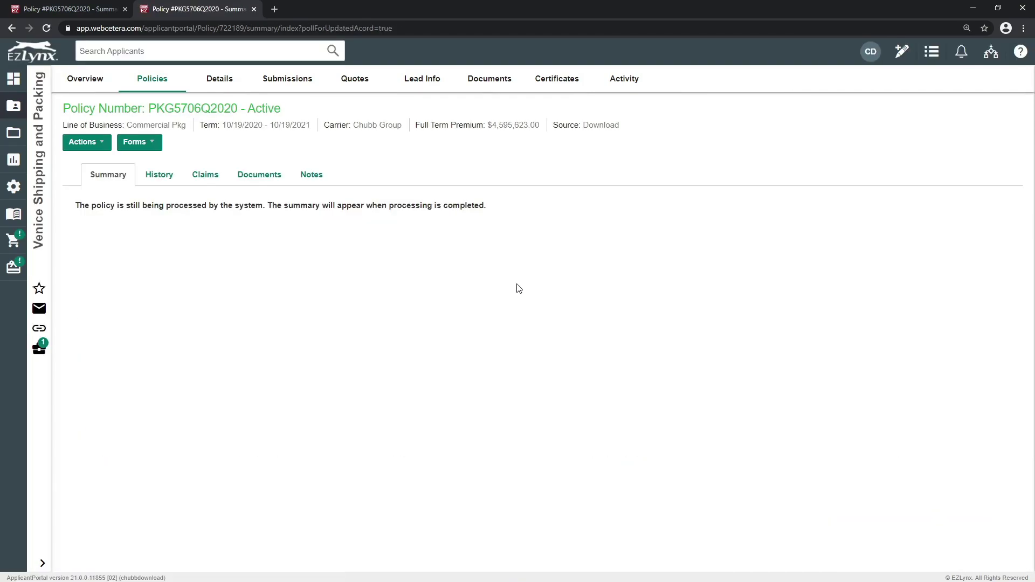
pyautogui.click(160, 185)
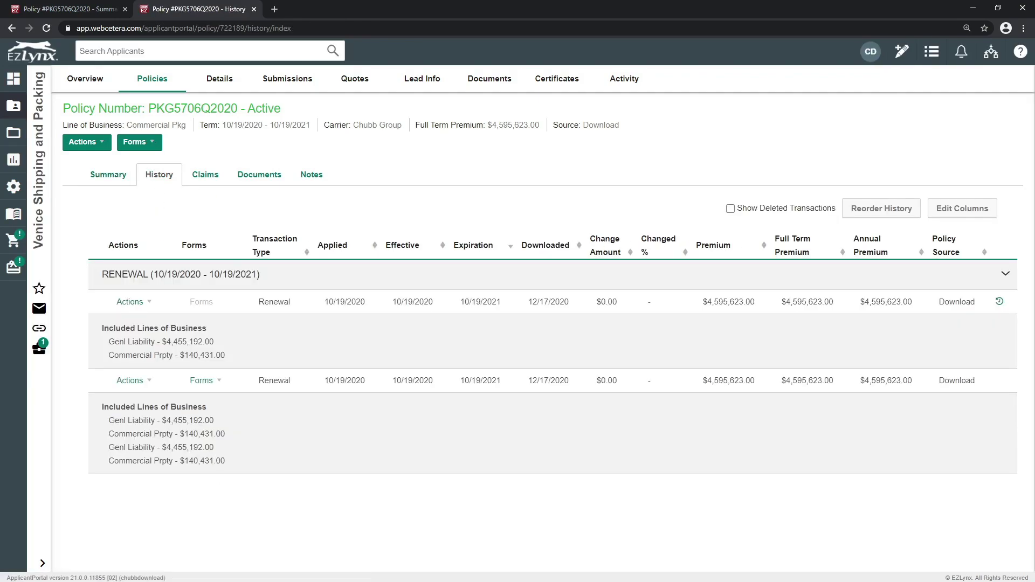
# Step: Show the version history for the renewal row
pyautogui.click(1000, 302)
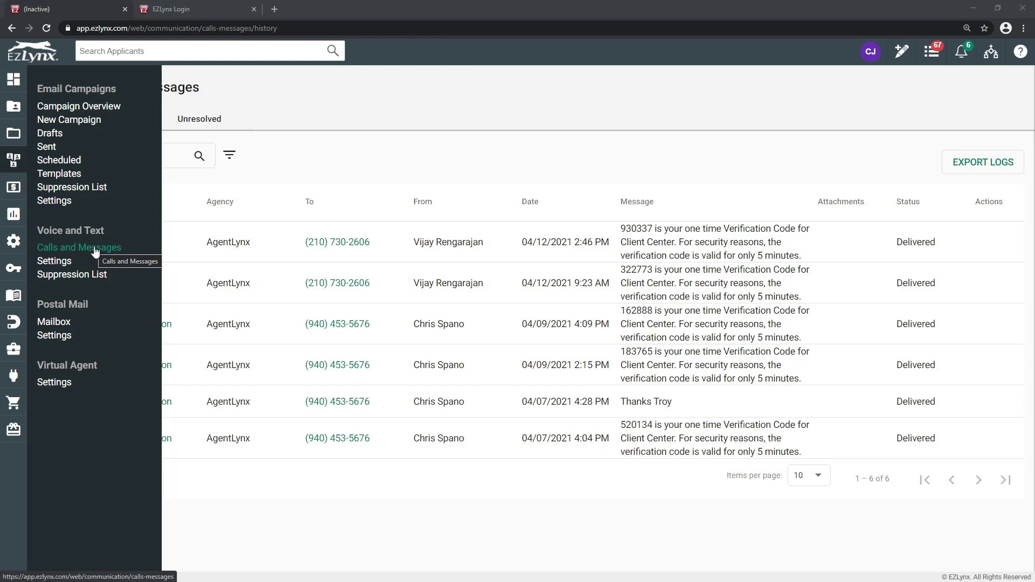
# Step: Open the Calls and Messages log and filter it to text messages, then incoming calls
pyautogui.click(98, 249)
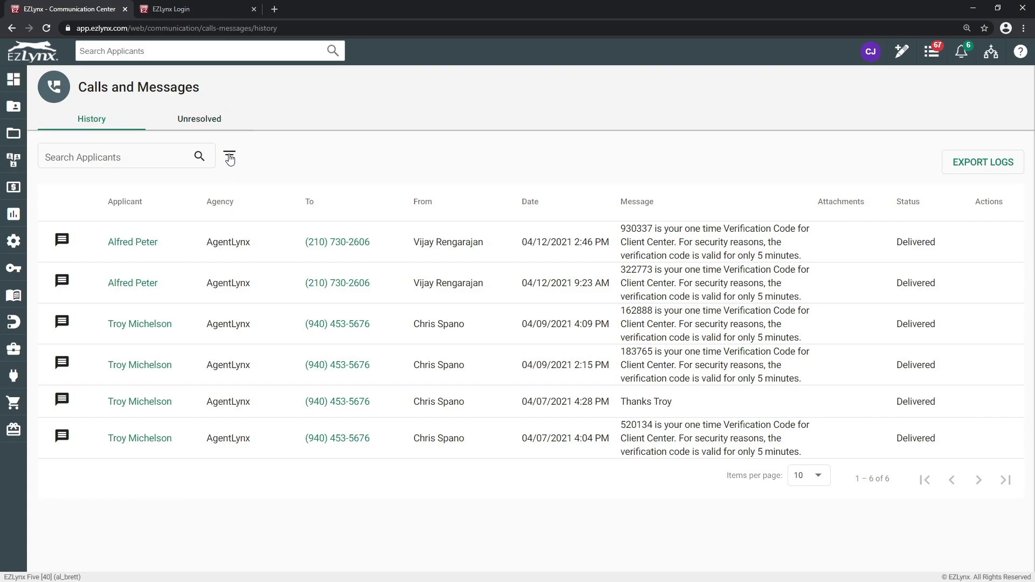
pyautogui.click(230, 156)
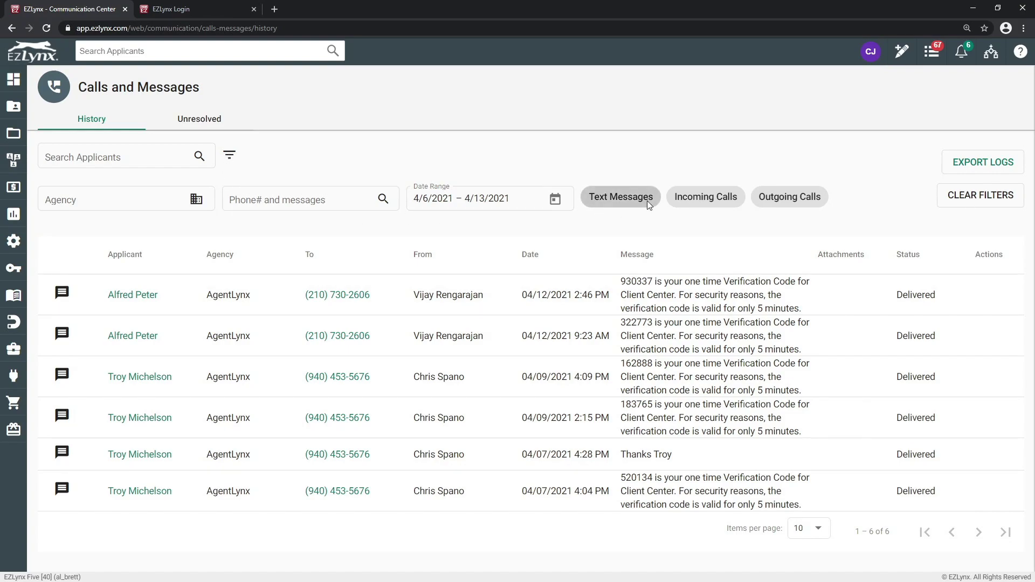
pyautogui.click(616, 198)
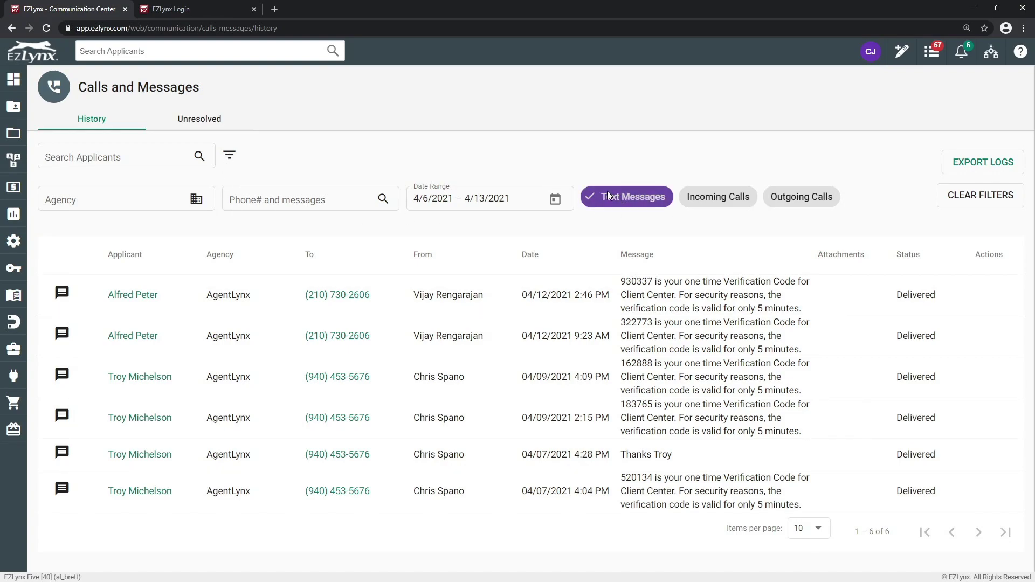
pyautogui.click(609, 196)
pyautogui.click(720, 198)
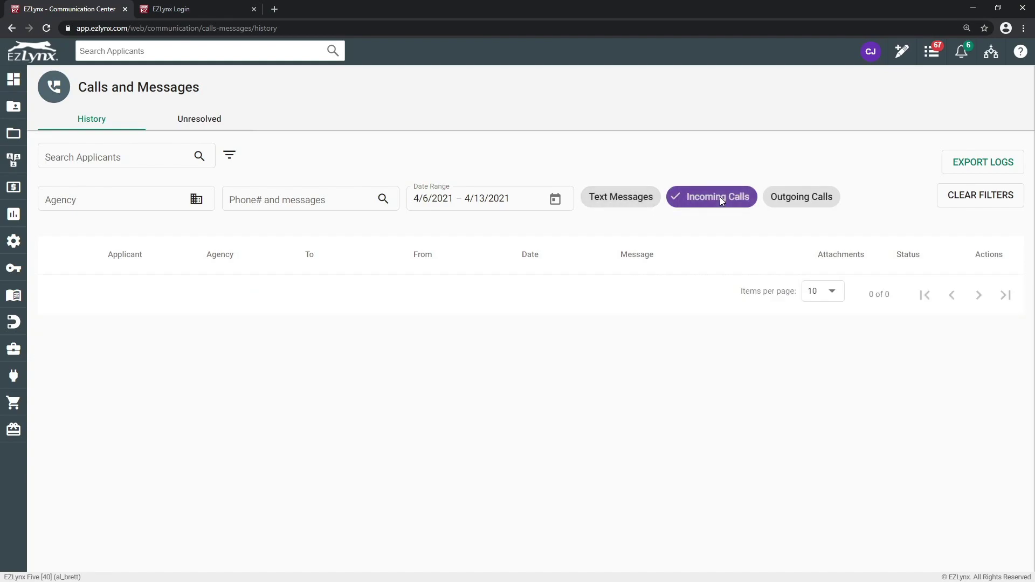
# Step: Switch the filter to outgoing calls, then text messages, and clear all filters
pyautogui.click(720, 197)
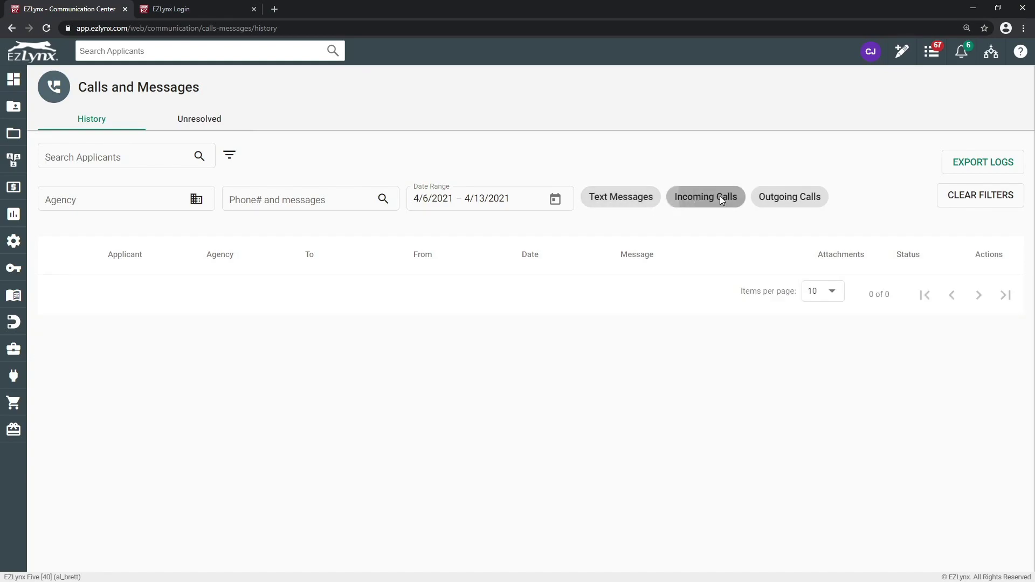
pyautogui.click(789, 197)
pyautogui.click(788, 195)
pyautogui.click(611, 196)
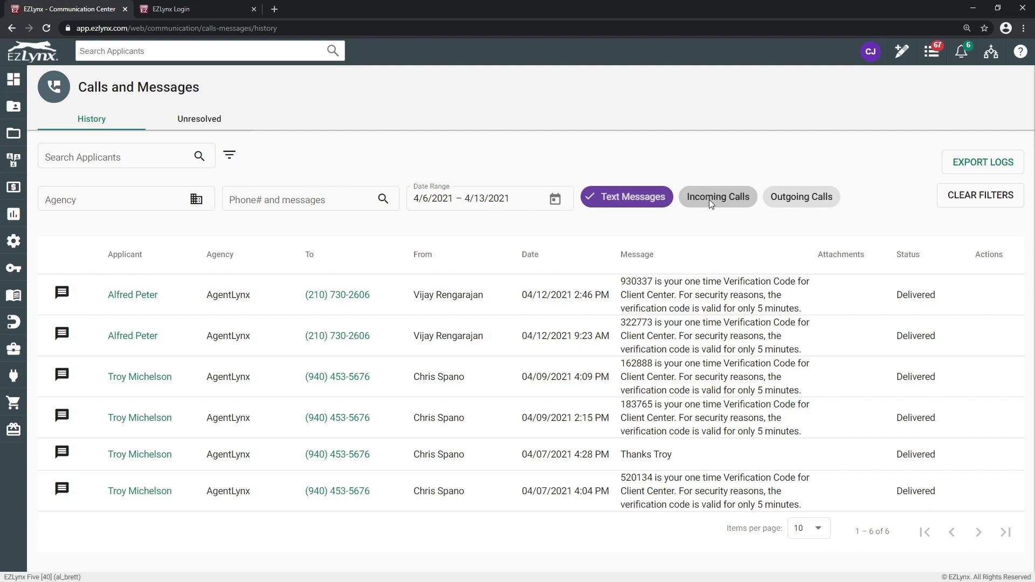
pyautogui.click(981, 196)
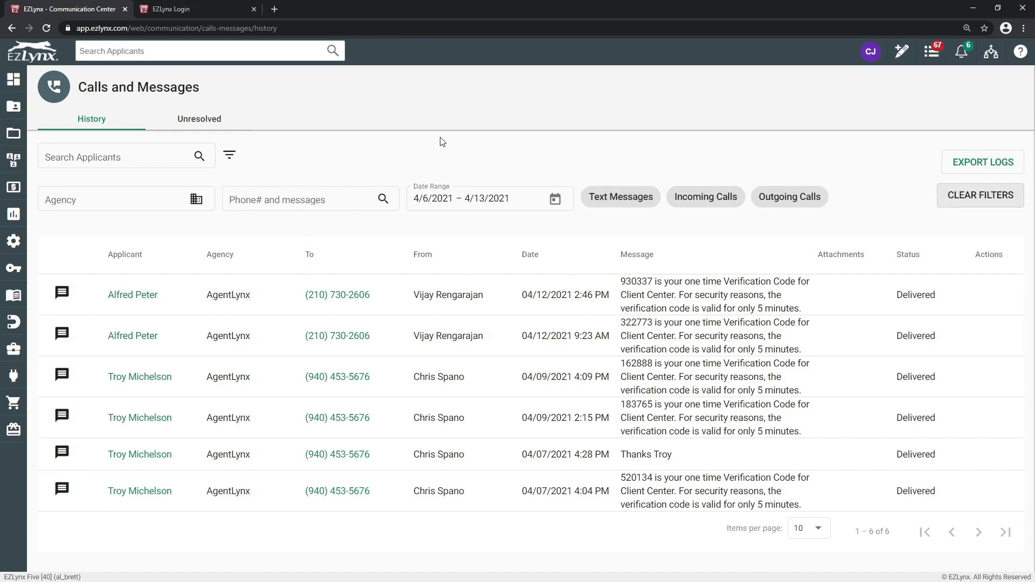
# Step: Check the empty Unresolved messages list, then go back to the History list
pyautogui.click(206, 122)
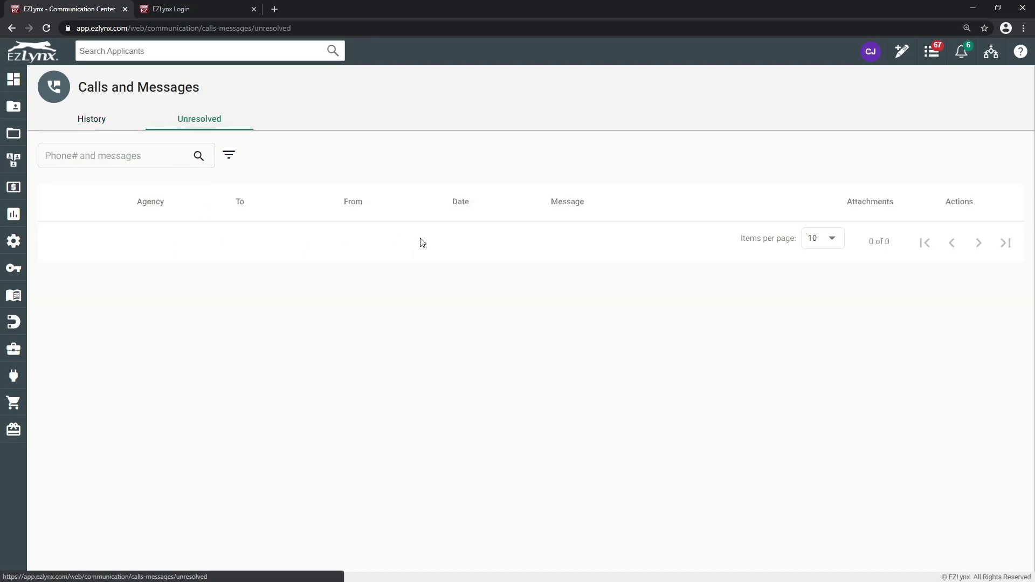
pyautogui.click(106, 121)
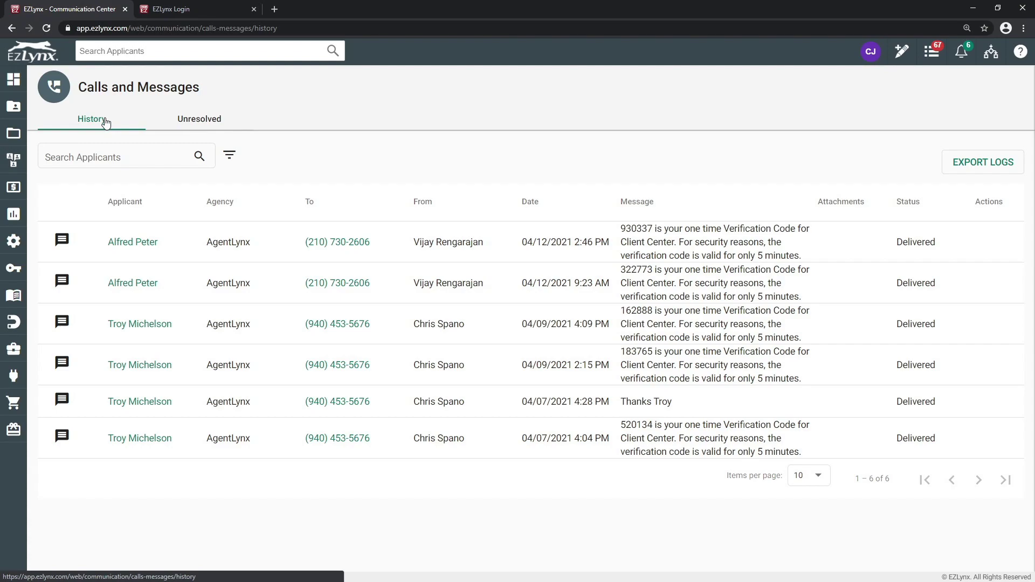
# Step: Reopen the history filters and toggle the incoming and outgoing call filters
pyautogui.click(104, 161)
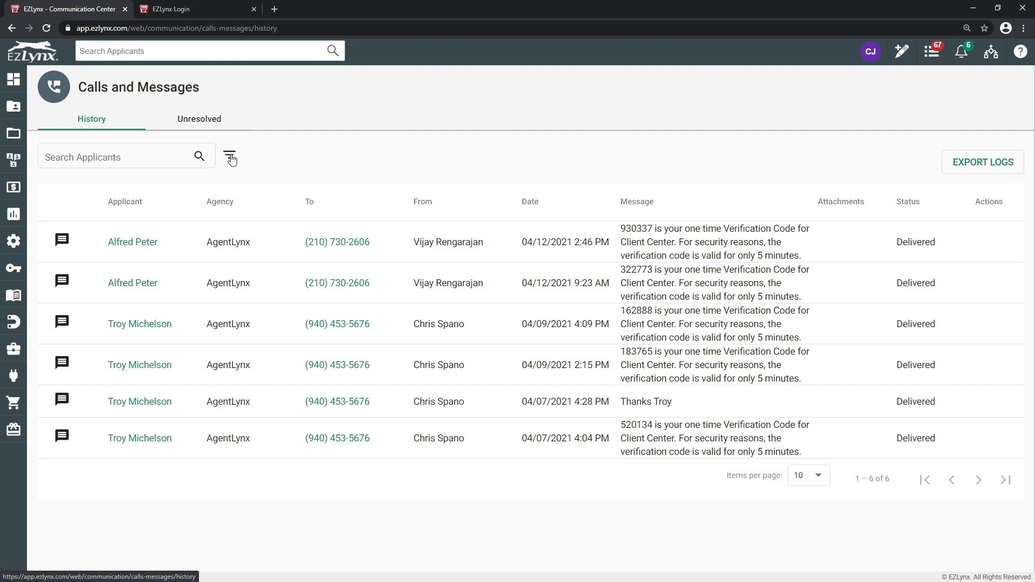
pyautogui.click(231, 156)
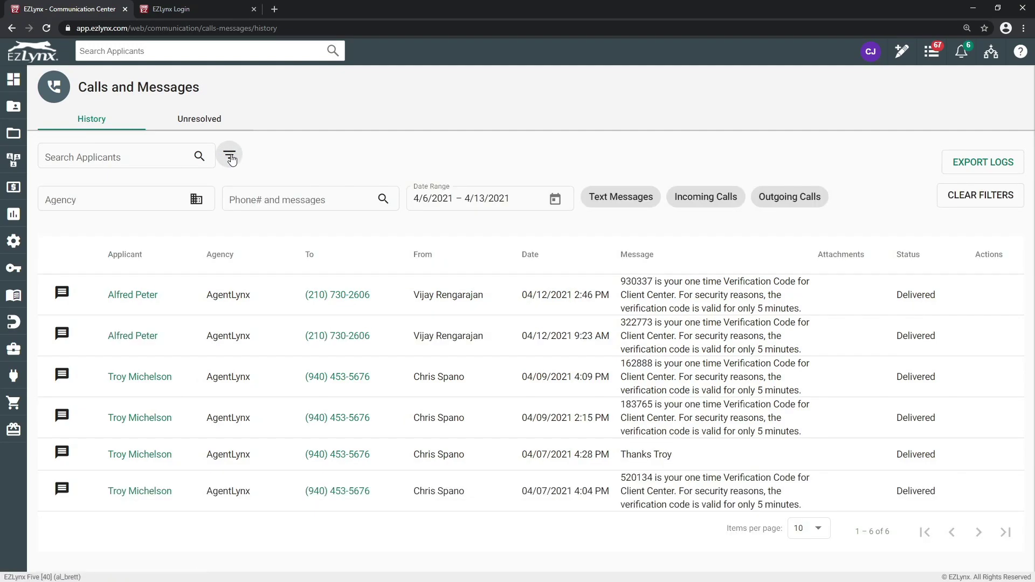
pyautogui.click(717, 200)
pyautogui.click(789, 197)
pyautogui.click(719, 195)
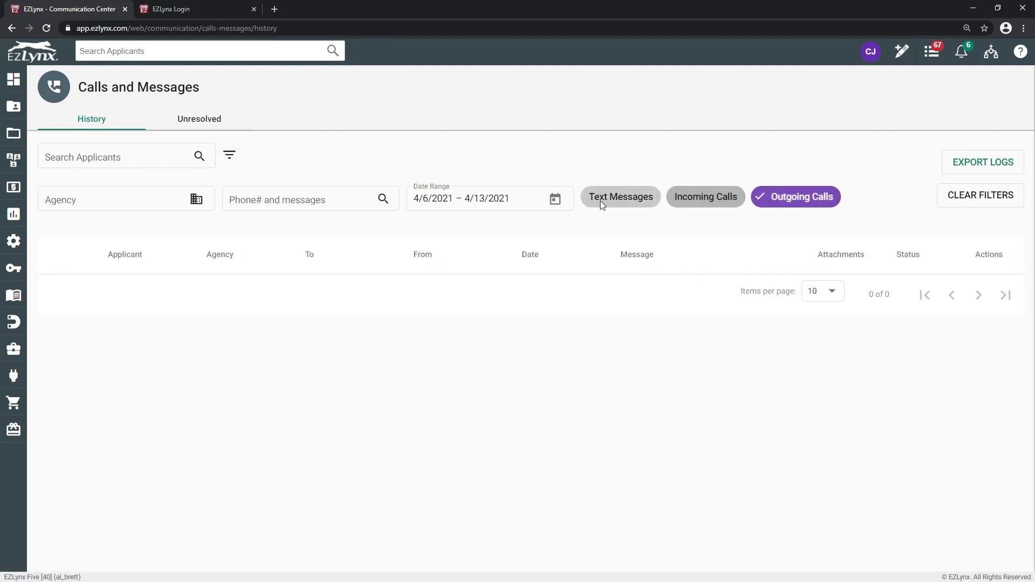
# Step: Combine text messages with call-type filters, then clear every filter
pyautogui.click(600, 201)
pyautogui.click(734, 197)
pyautogui.click(825, 195)
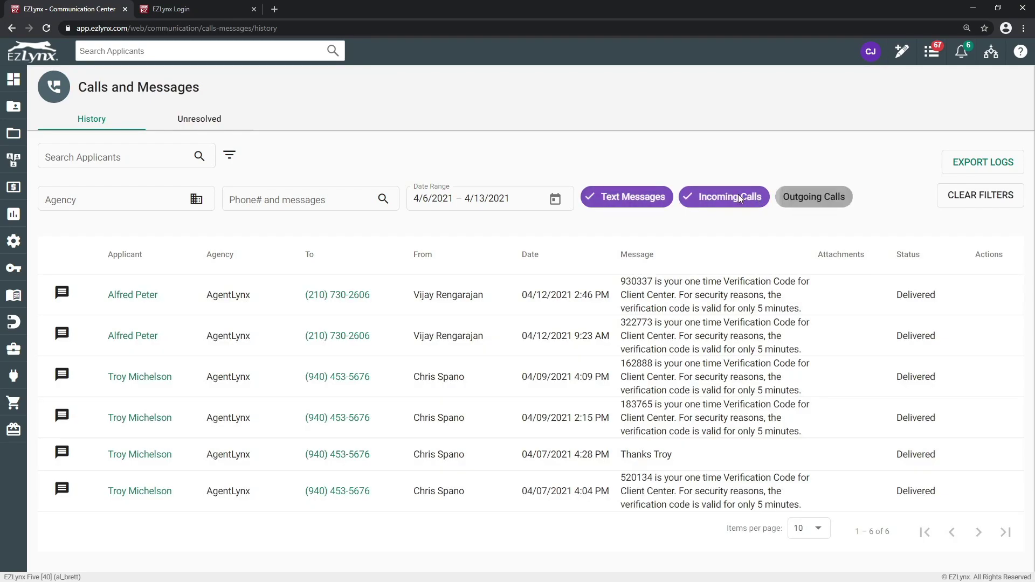
pyautogui.click(738, 197)
pyautogui.click(982, 195)
pyautogui.click(976, 197)
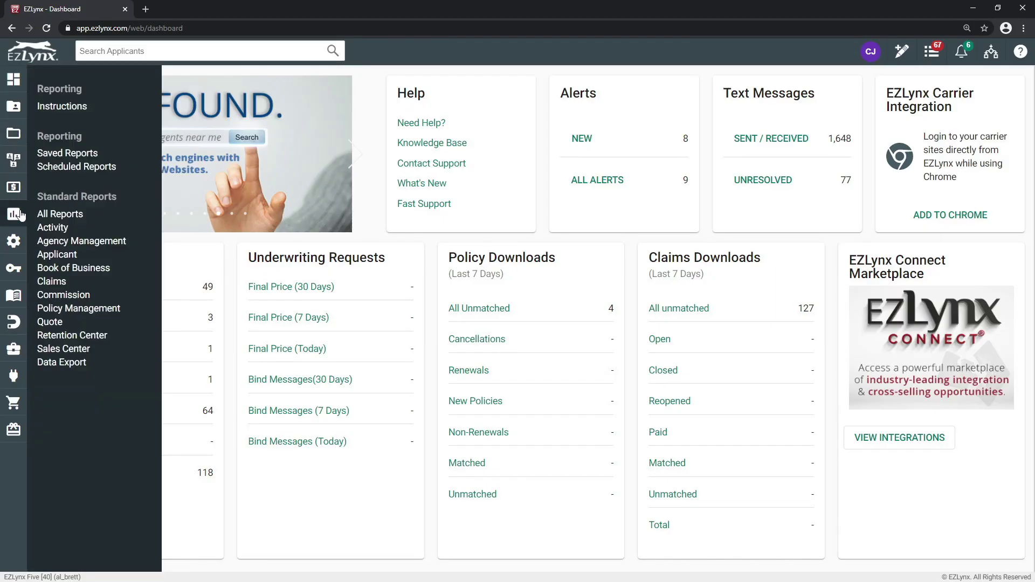
# Step: Return to the dashboard with its eSignature, Text Messages and Alerts widgets
pyautogui.moveTo(21, 247)
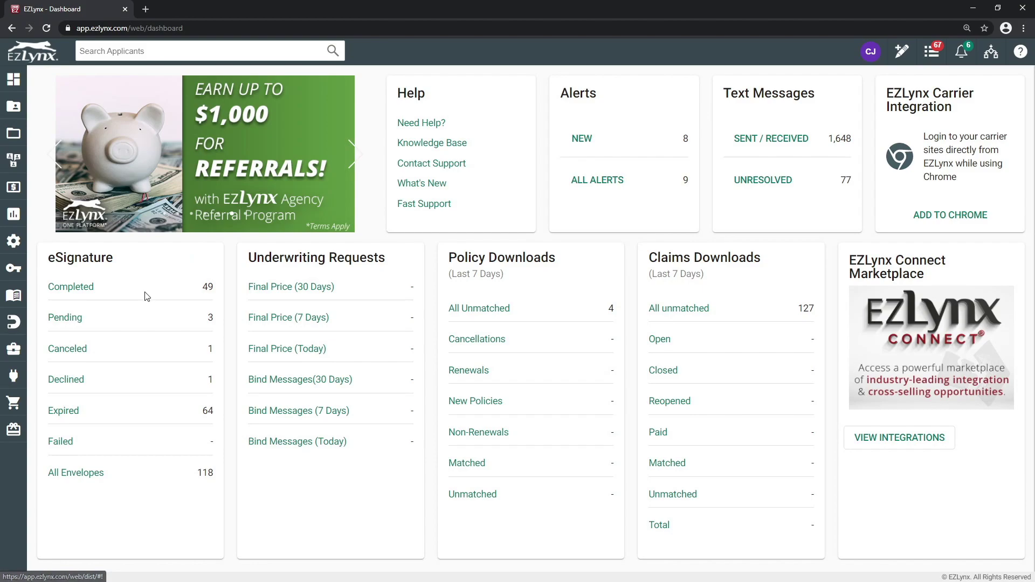
# Step: Bring up the Marketplace flyout from the plug icon in the left sidebar
pyautogui.moveTo(11, 379)
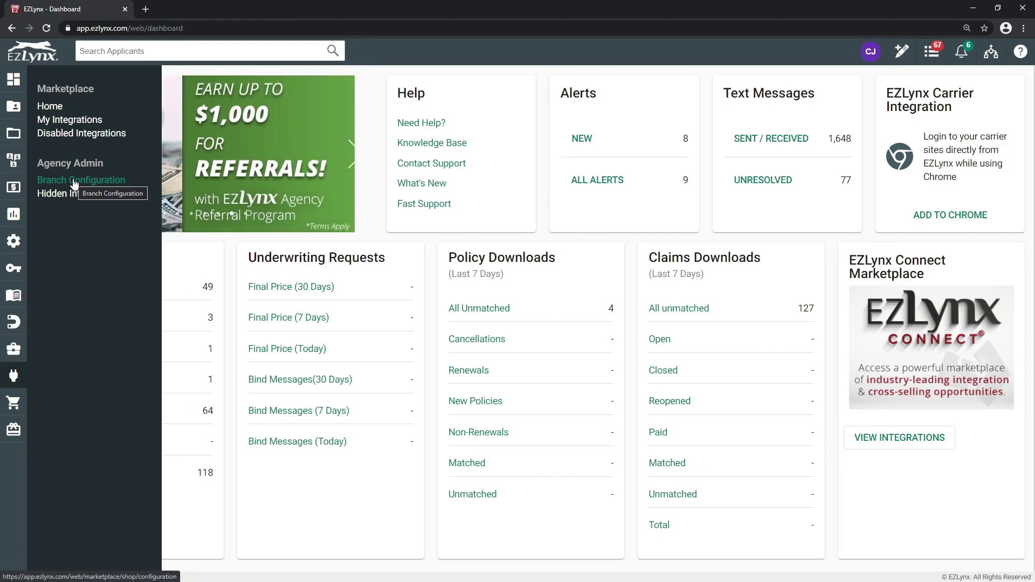
# Step: Open Marketplace Home and browse categories like Cross-Sell, Communications, Financial and Client Center
pyautogui.click(49, 106)
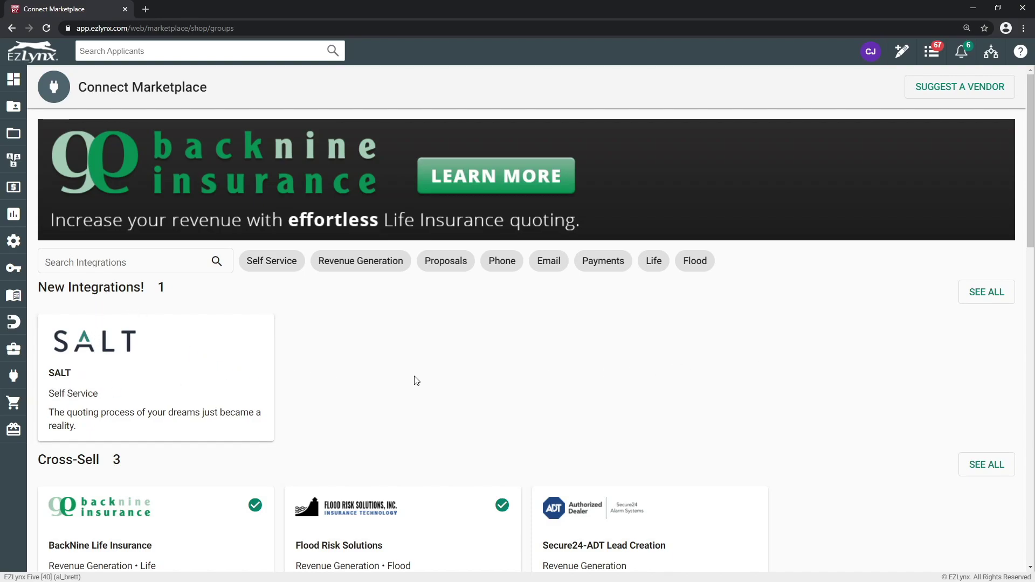
pyautogui.scroll(-1, 417, 380)
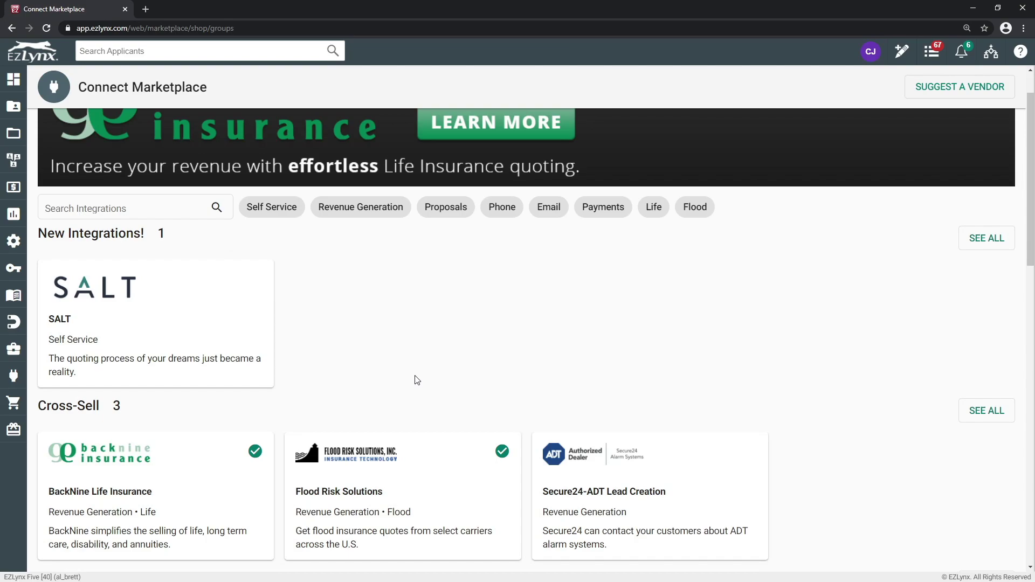
pyautogui.scroll(-1, 418, 377)
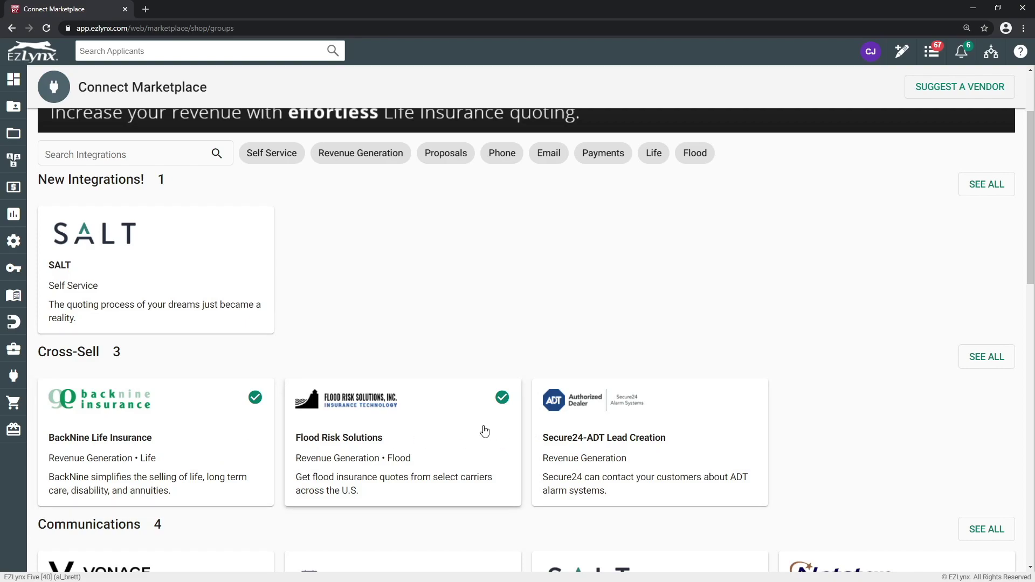
pyautogui.scroll(-2, 468, 428)
pyautogui.scroll(-1, 469, 428)
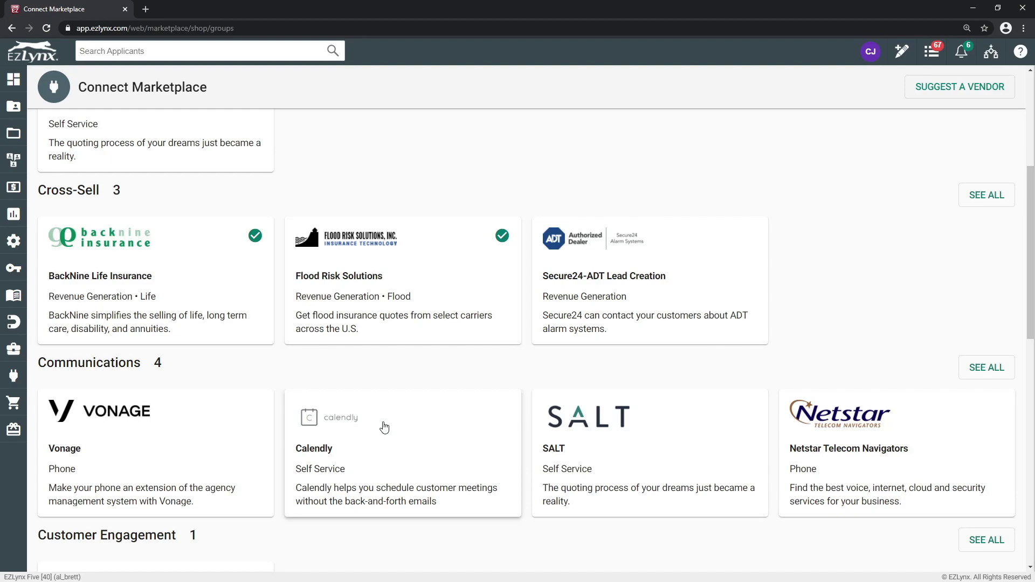
pyautogui.scroll(-4, 384, 428)
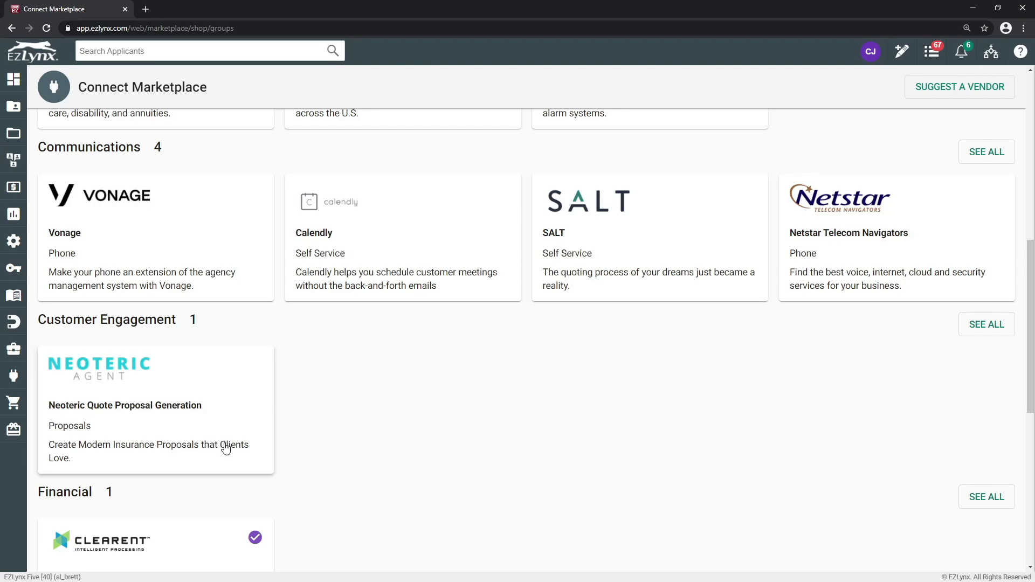
pyautogui.scroll(1, 284, 372)
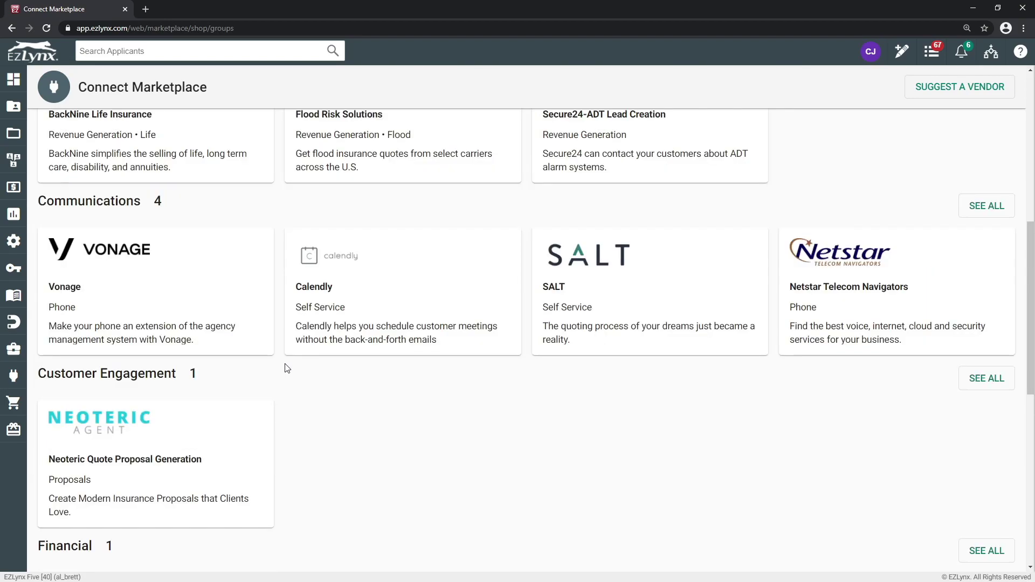
pyautogui.scroll(-1, 287, 365)
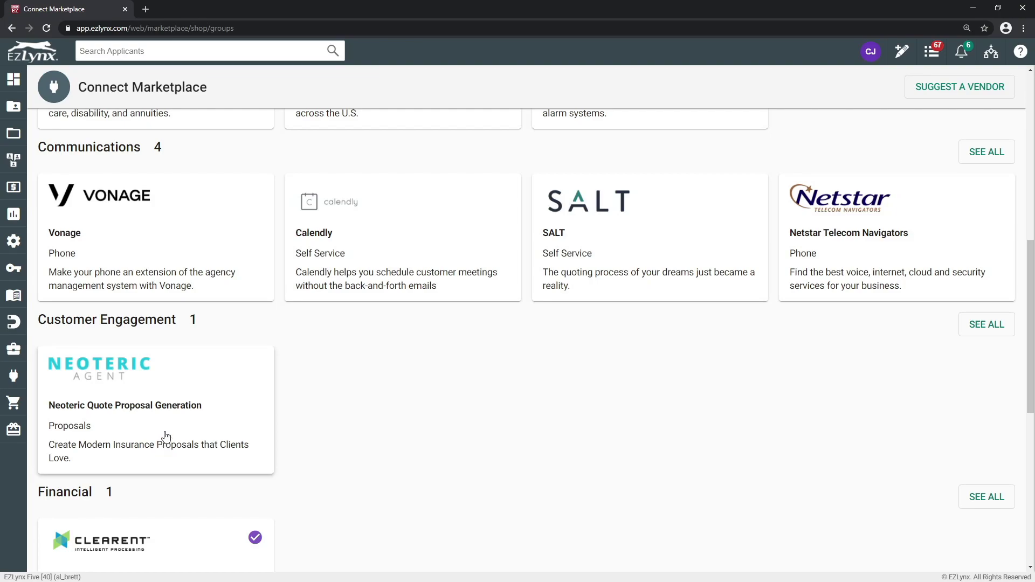
pyautogui.scroll(-2, 166, 429)
pyautogui.scroll(-1, 167, 428)
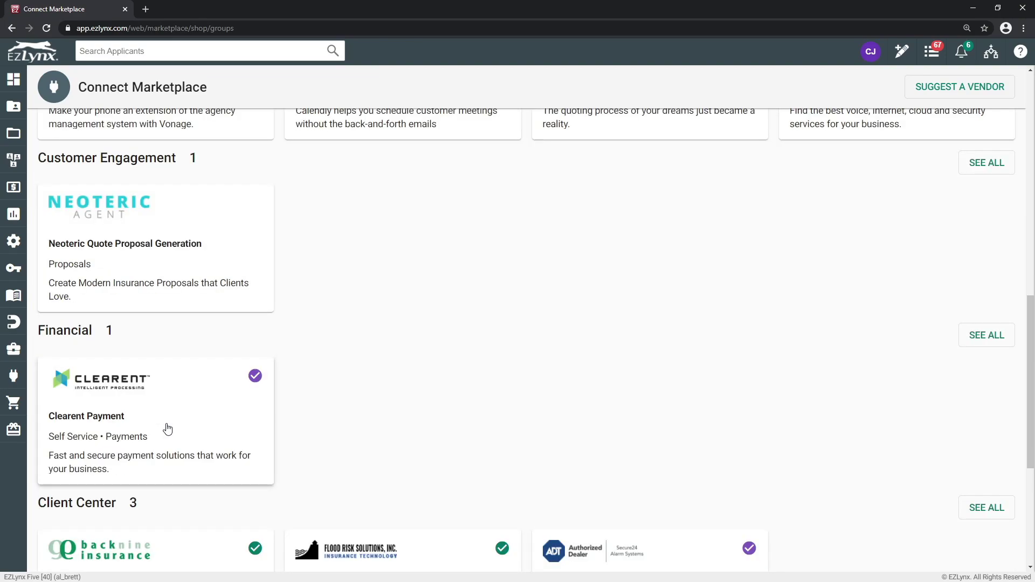
pyautogui.scroll(-3, 198, 443)
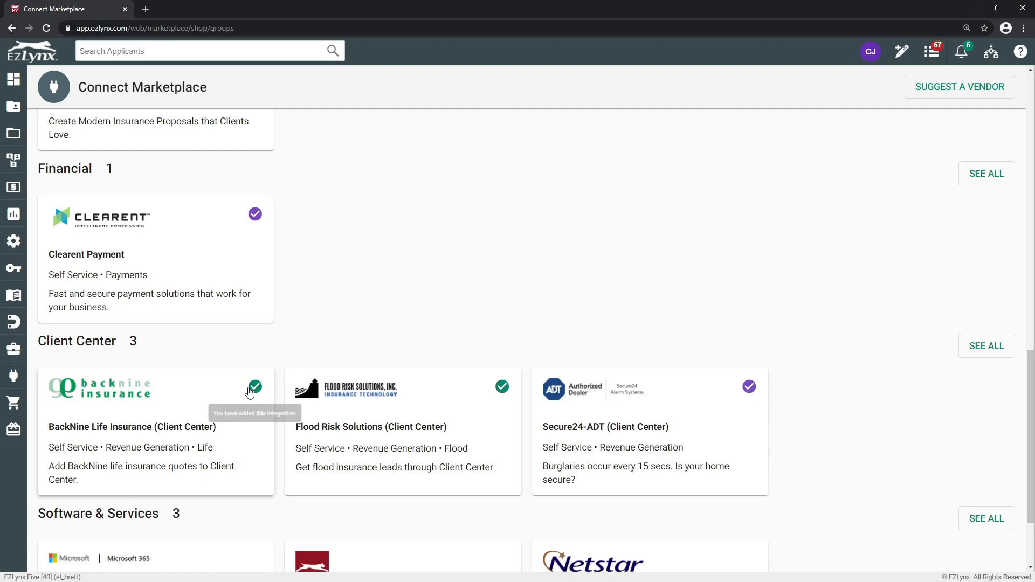
pyautogui.scroll(9, 247, 395)
pyautogui.scroll(3, 247, 393)
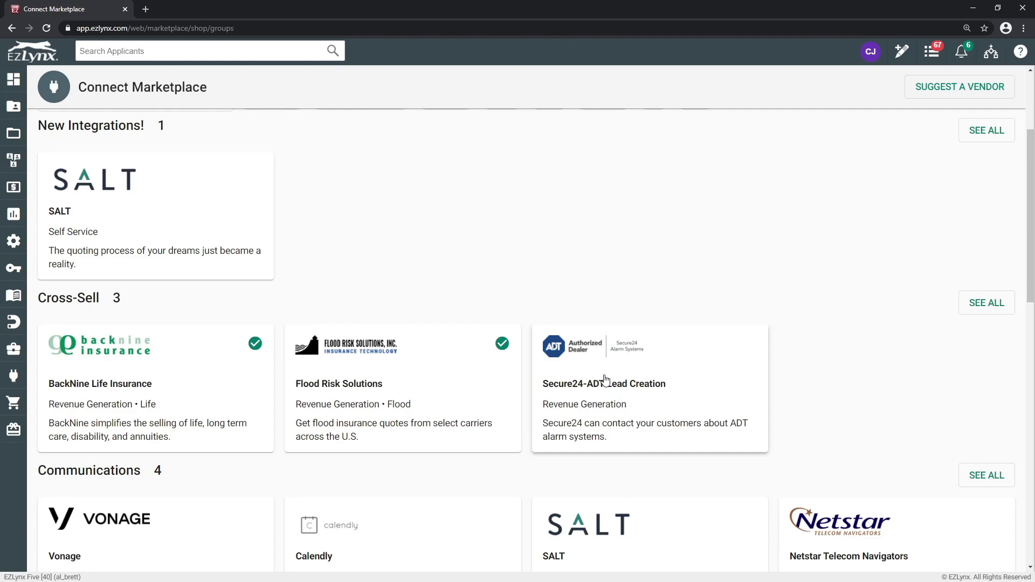
pyautogui.scroll(-11, 604, 380)
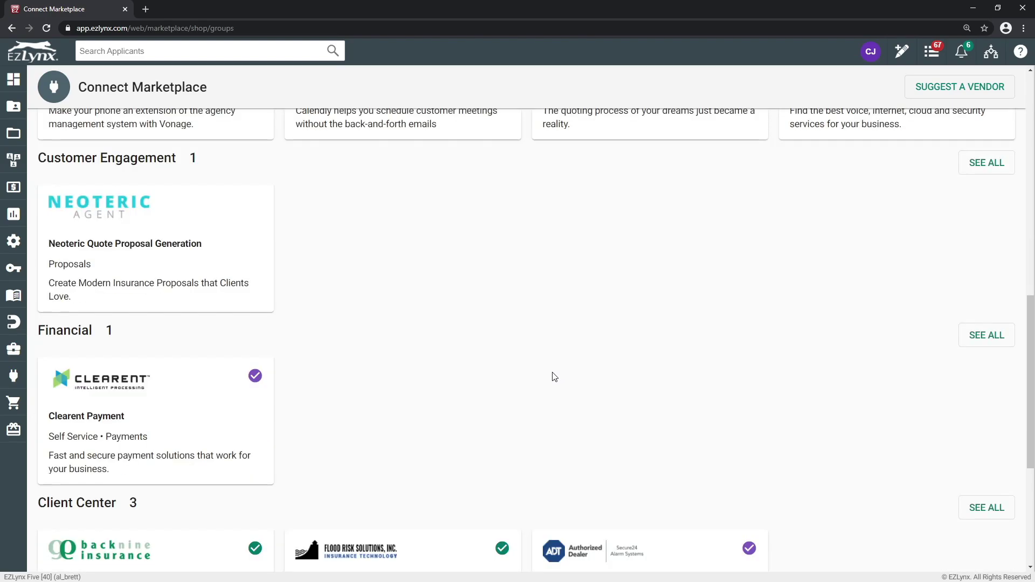
pyautogui.scroll(-1, 479, 405)
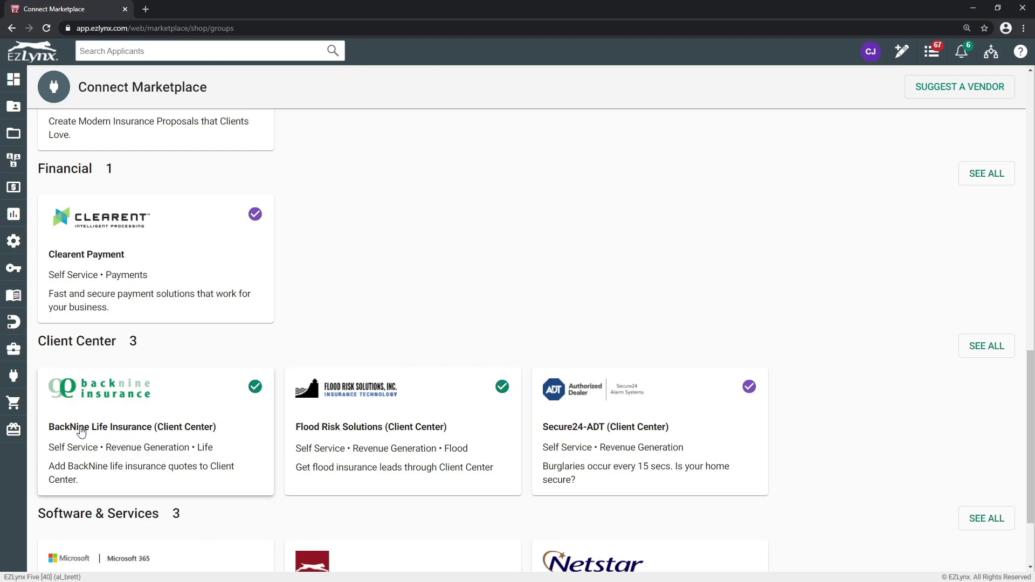
pyautogui.scroll(9, 191, 434)
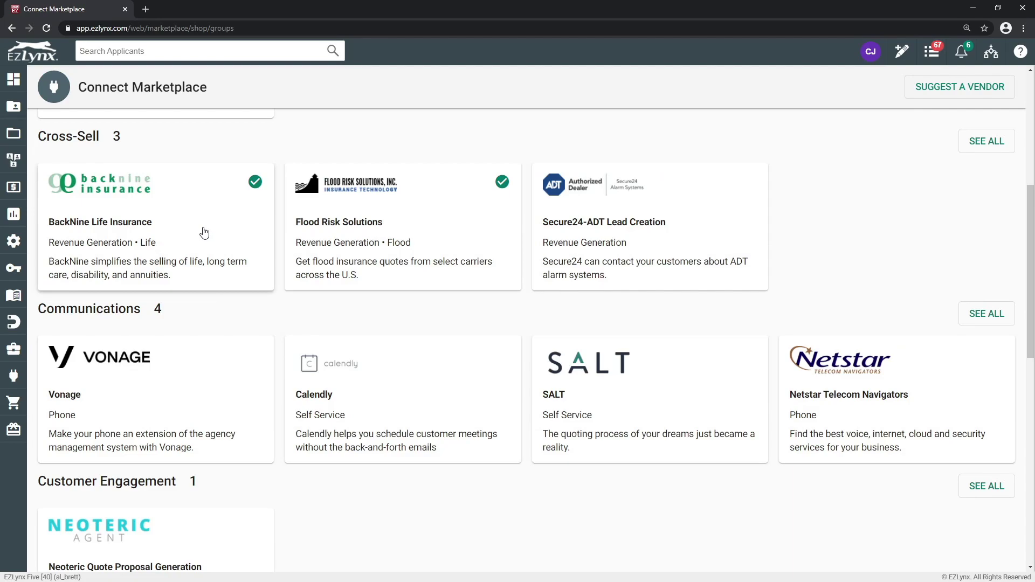
pyautogui.scroll(6, 171, 182)
pyautogui.click(156, 263)
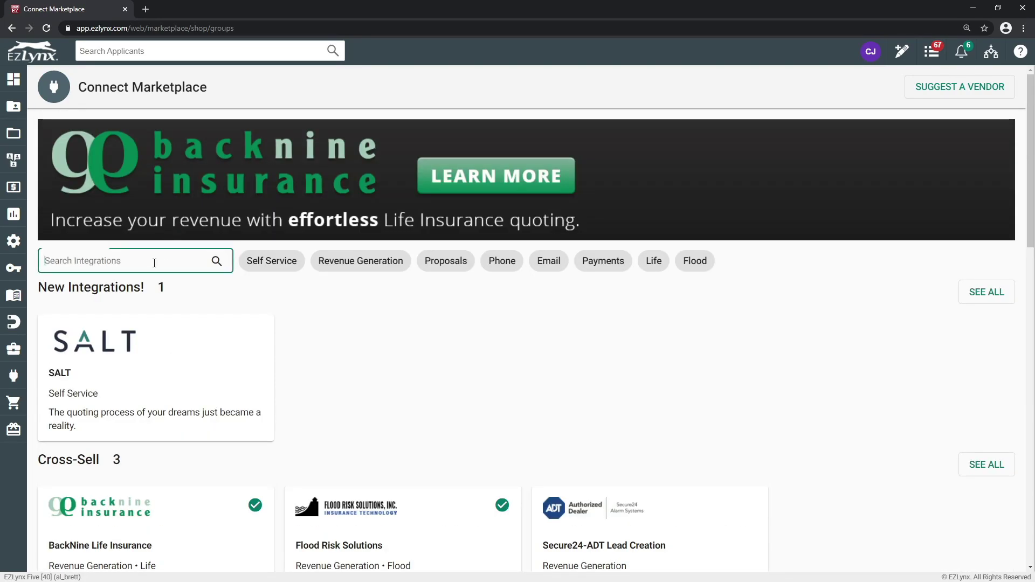
pyautogui.write('back')
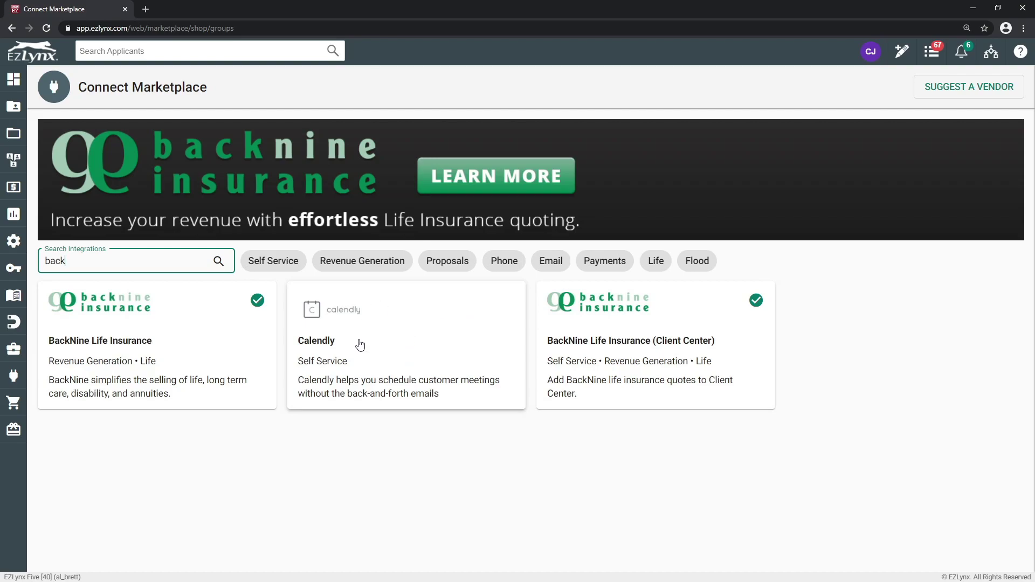
pyautogui.moveTo(120, 260); pyautogui.dragTo(27, 261)
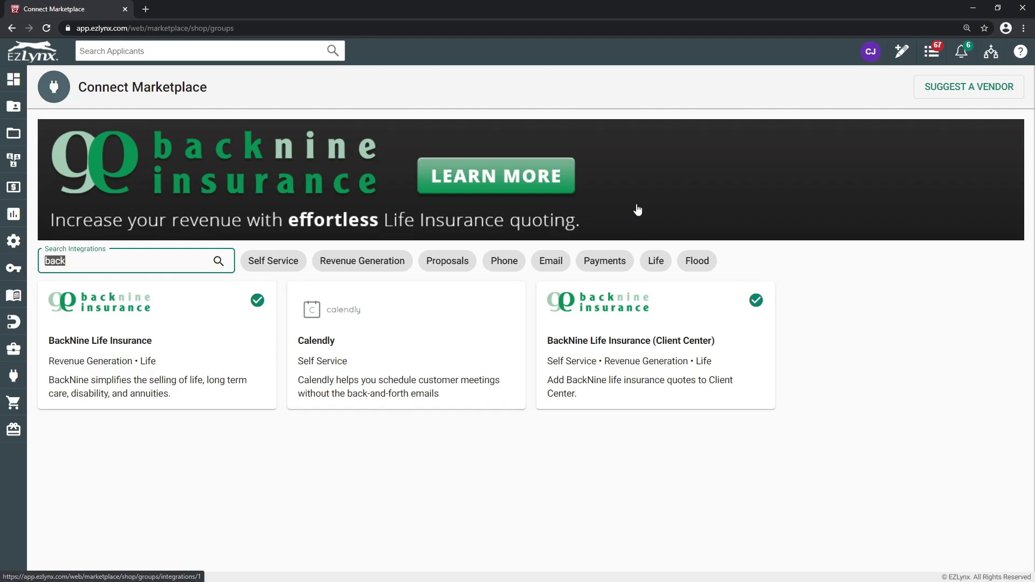
pyautogui.press('BackSpace')
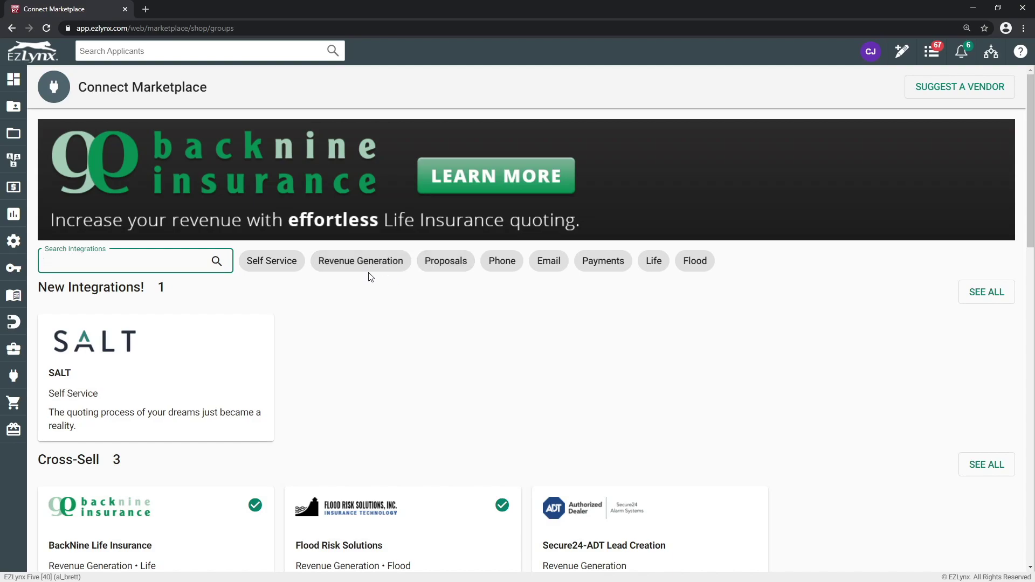
pyautogui.click(279, 264)
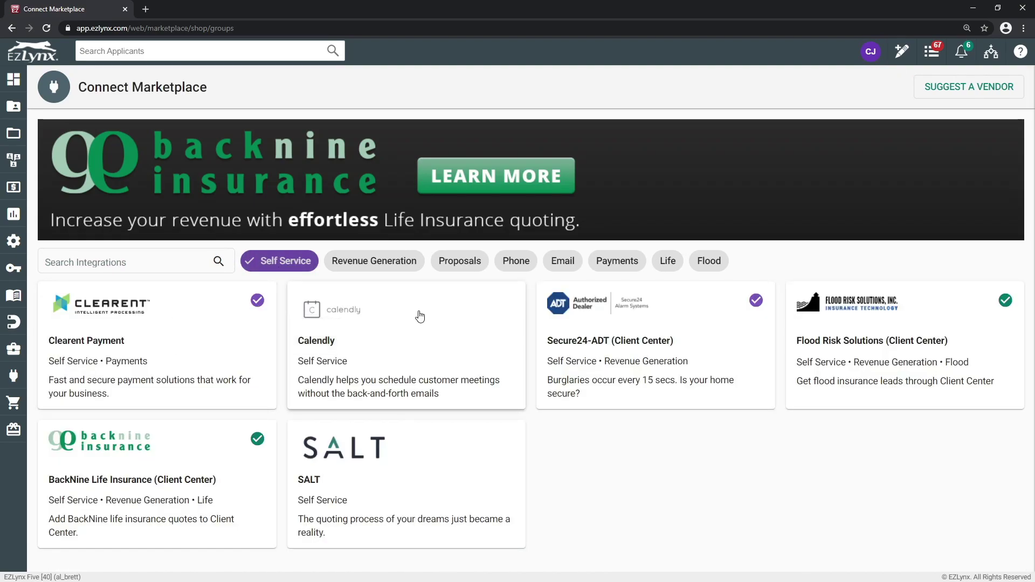
pyautogui.click(273, 261)
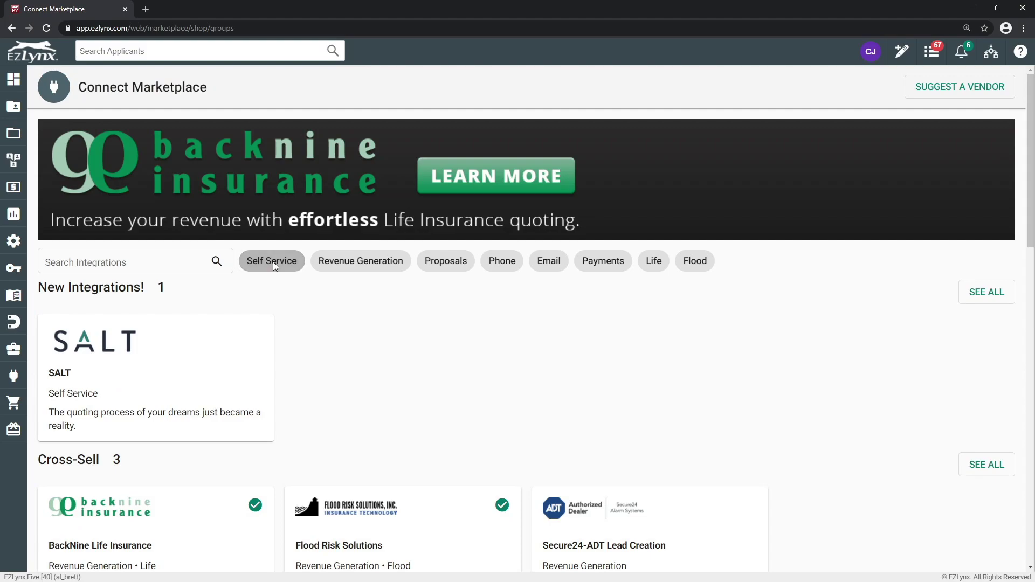
pyautogui.click(376, 263)
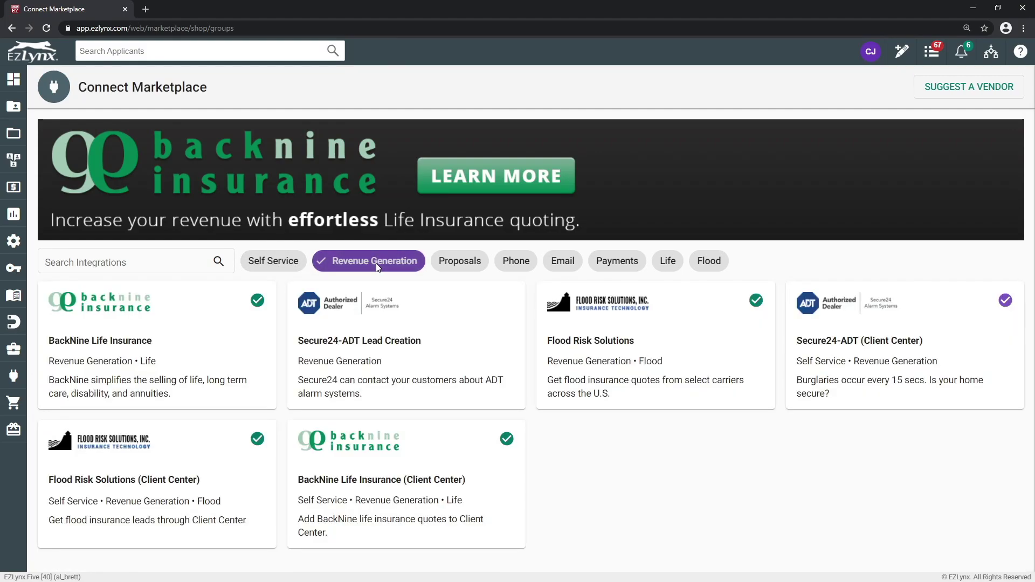
pyautogui.click(376, 263)
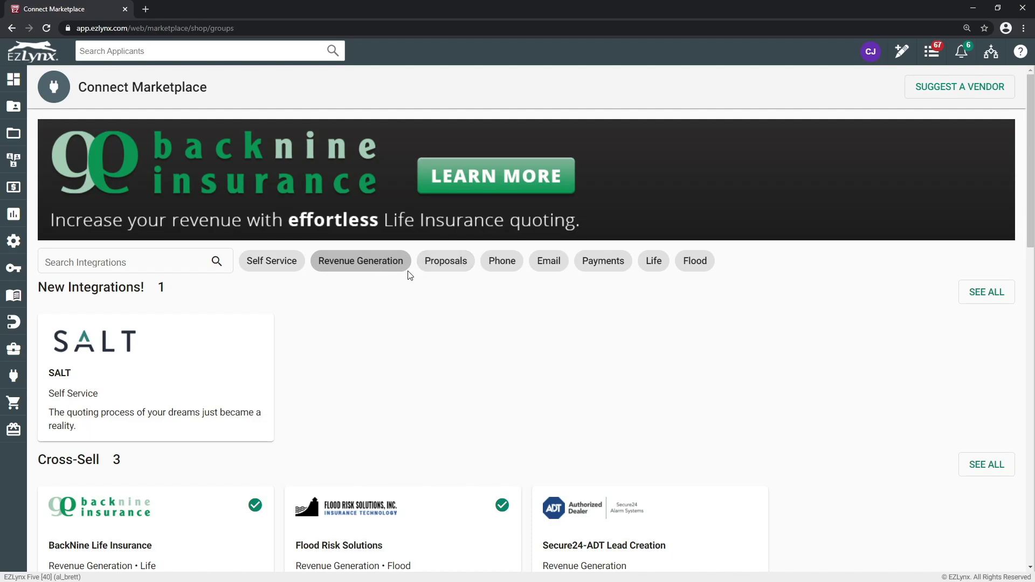
pyautogui.click(653, 261)
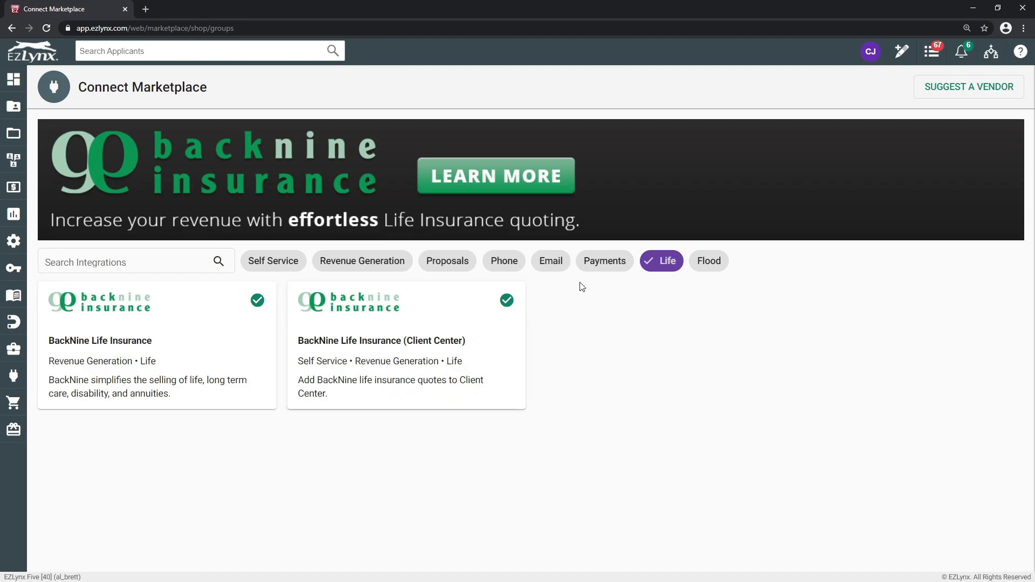
pyautogui.click(668, 262)
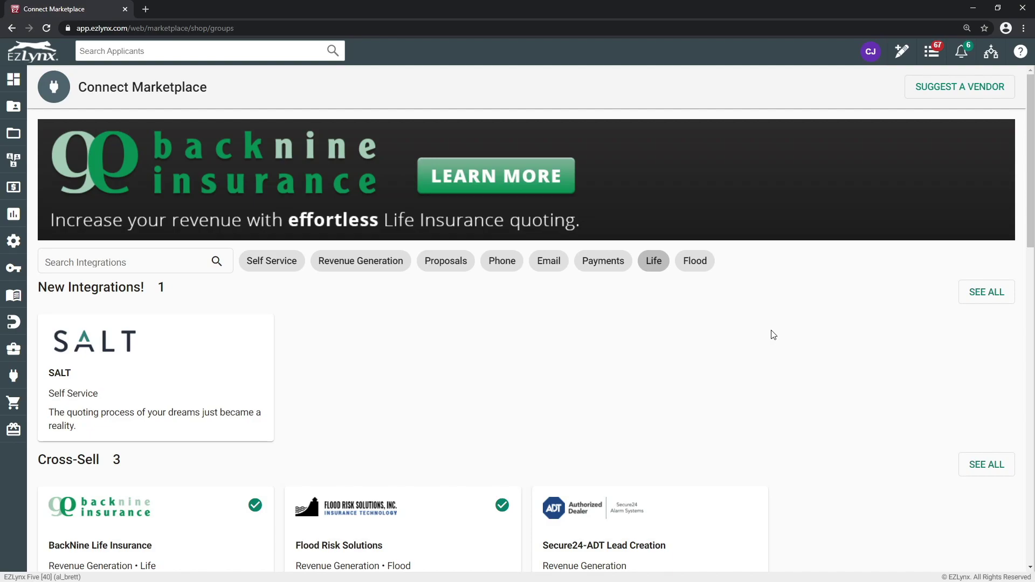
pyautogui.scroll(-5, 758, 336)
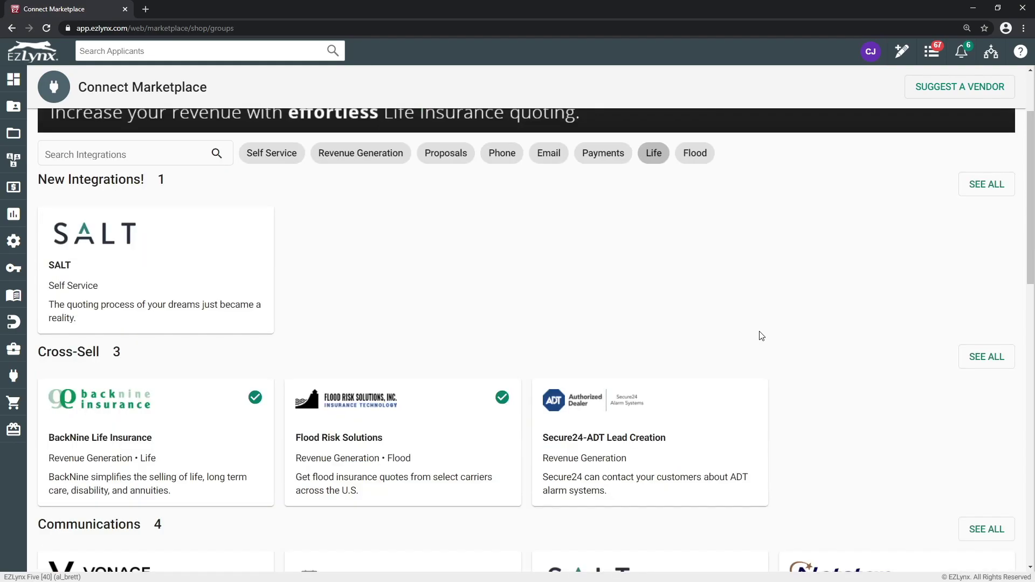
pyautogui.scroll(-4, 761, 339)
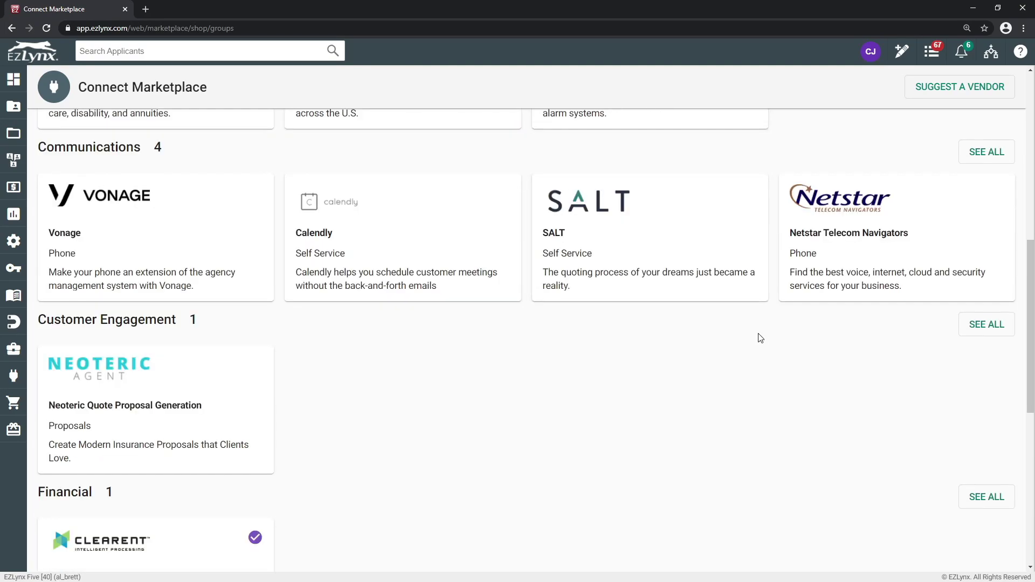
pyautogui.scroll(-6, 760, 338)
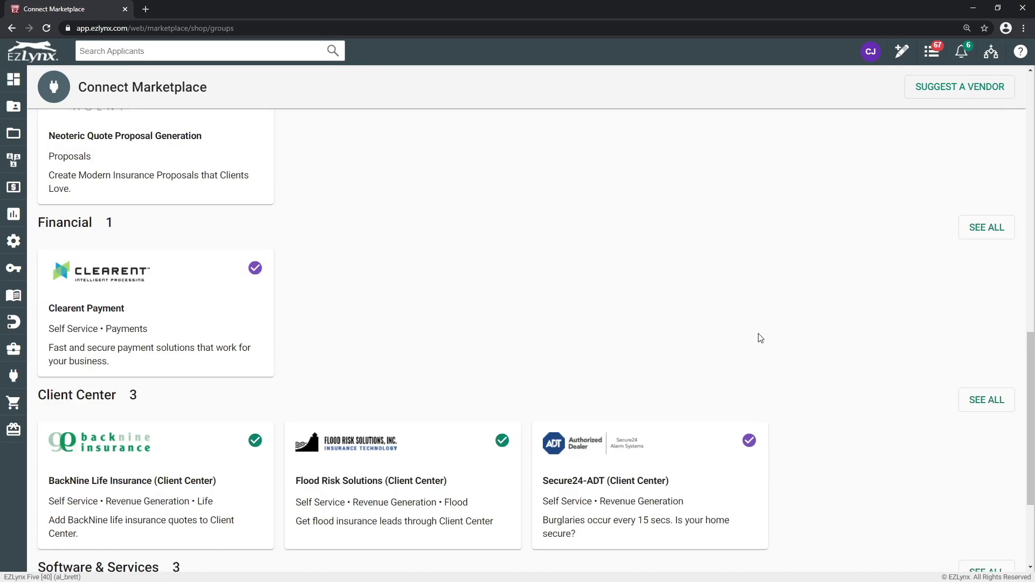
pyautogui.scroll(-2, 760, 338)
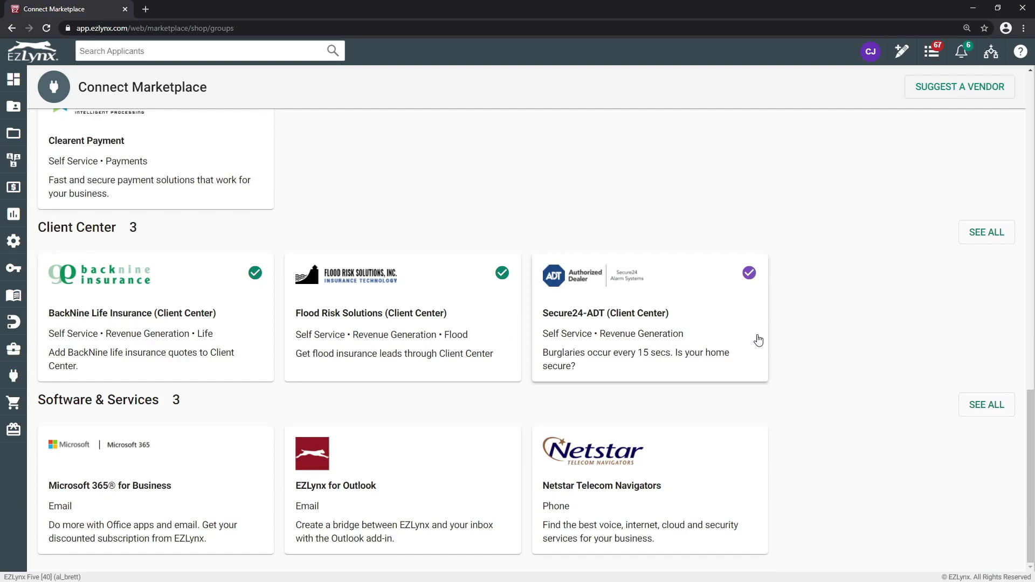
pyautogui.scroll(17, 647, 328)
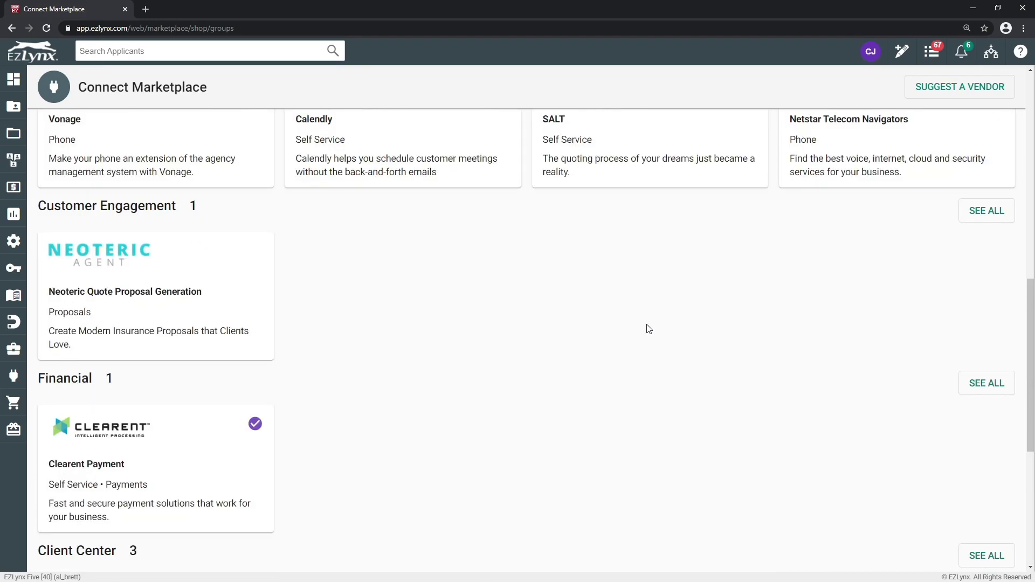
pyautogui.click(99, 263)
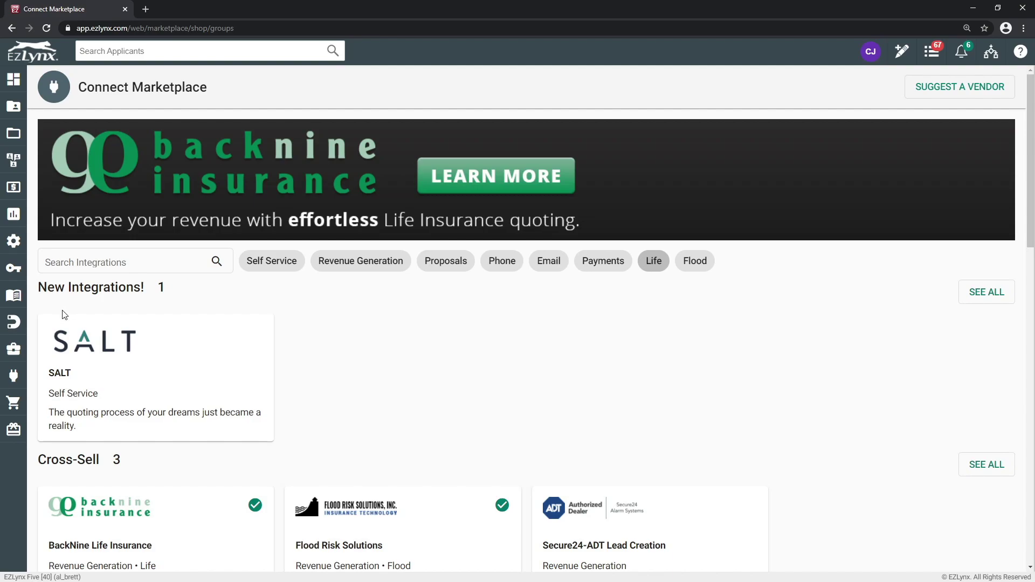
pyautogui.moveTo(13, 376)
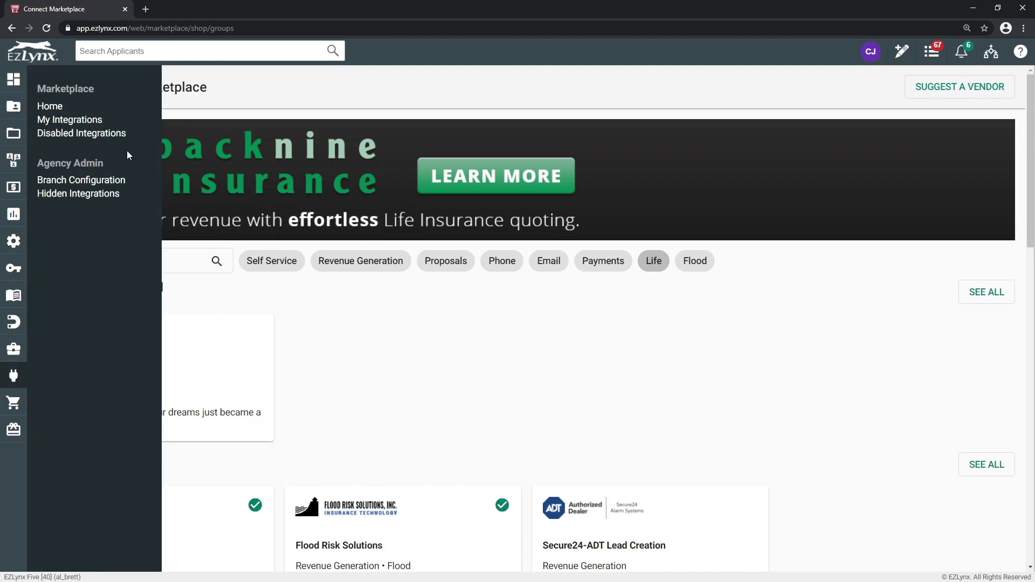
pyautogui.click(48, 107)
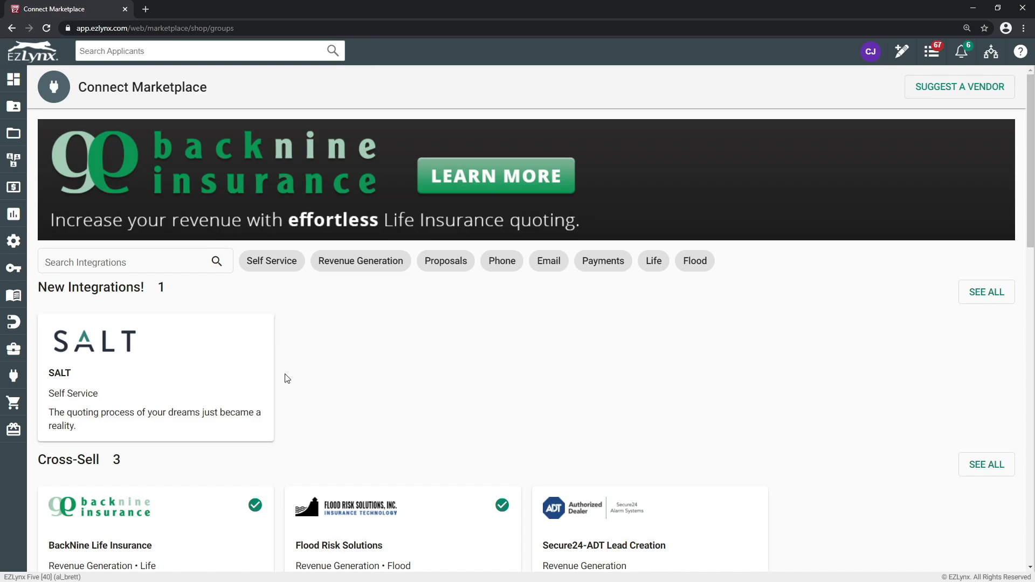
pyautogui.scroll(-2, 312, 379)
pyautogui.scroll(-11, 312, 379)
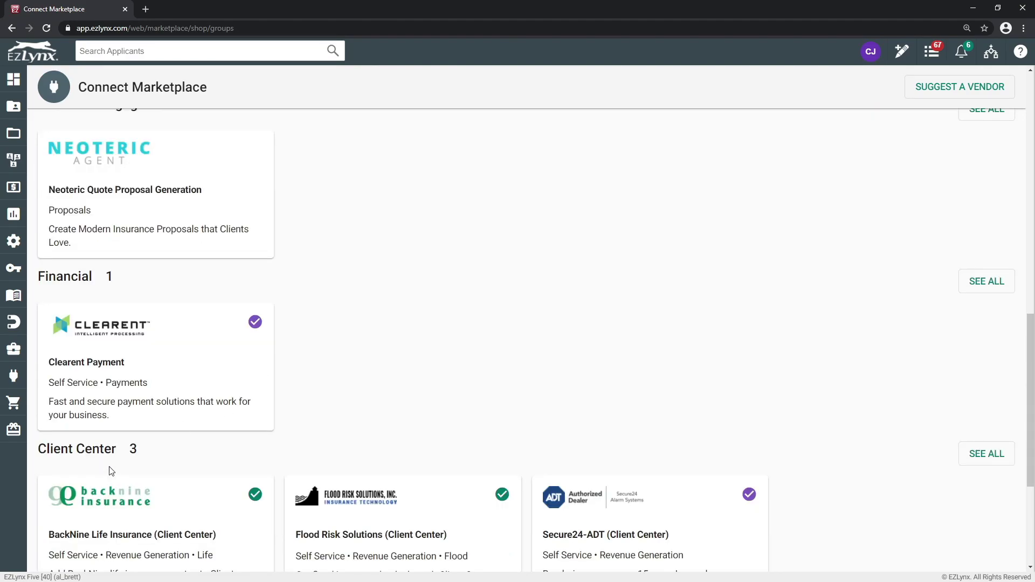
pyautogui.scroll(-2, 582, 472)
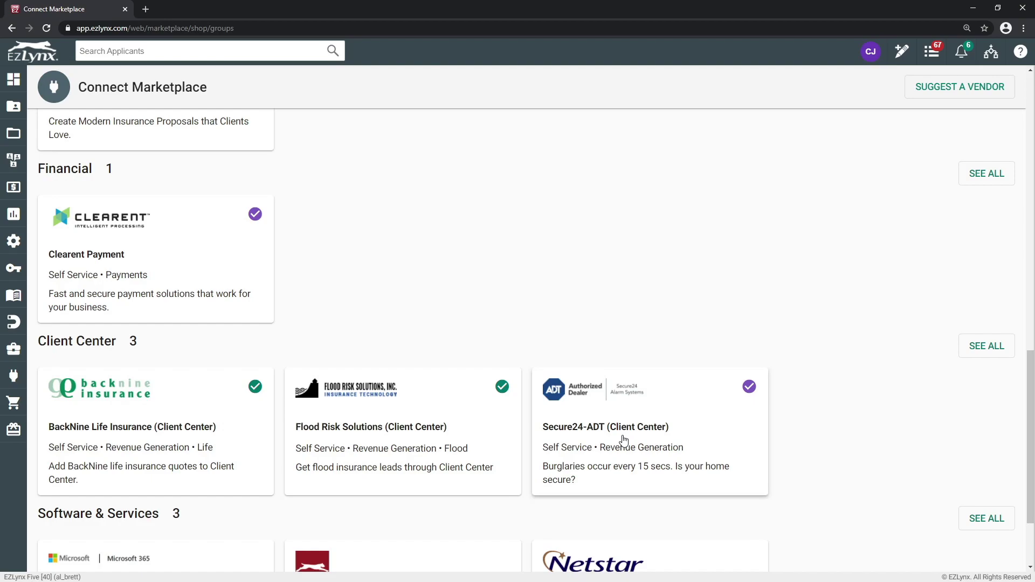
pyautogui.scroll(3, 581, 428)
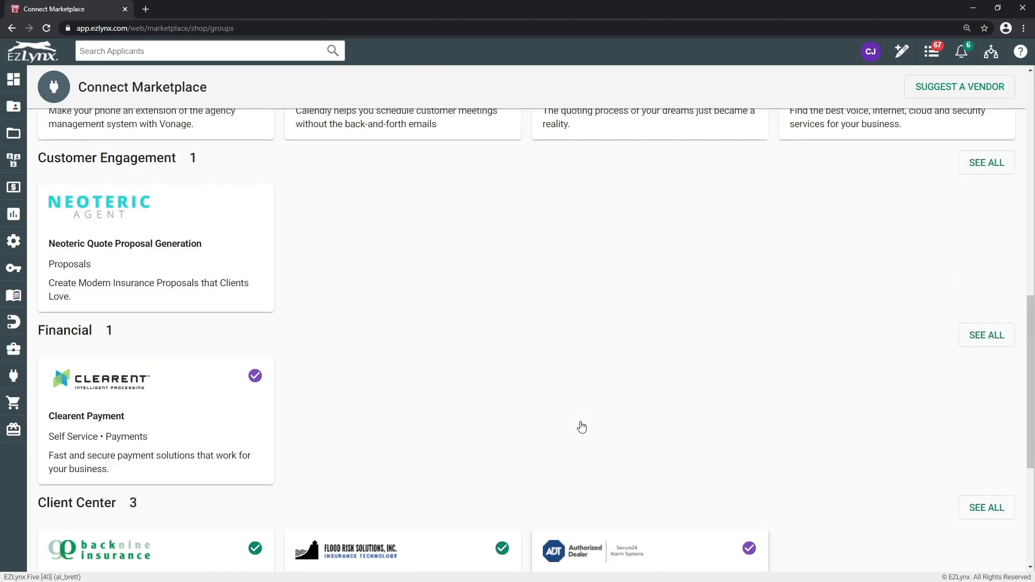
pyautogui.scroll(5, 581, 427)
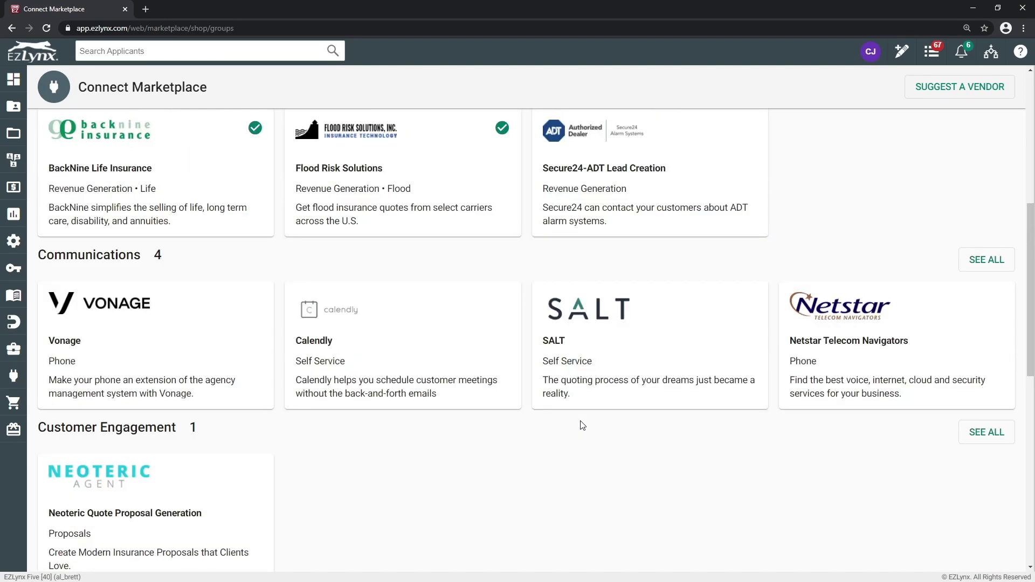
pyautogui.scroll(7, 581, 423)
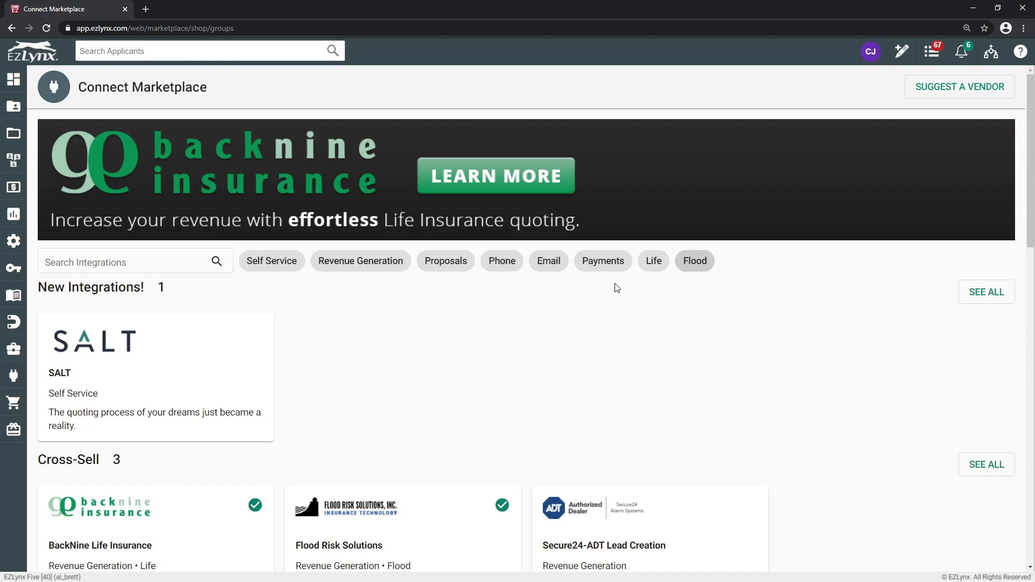
pyautogui.click(121, 264)
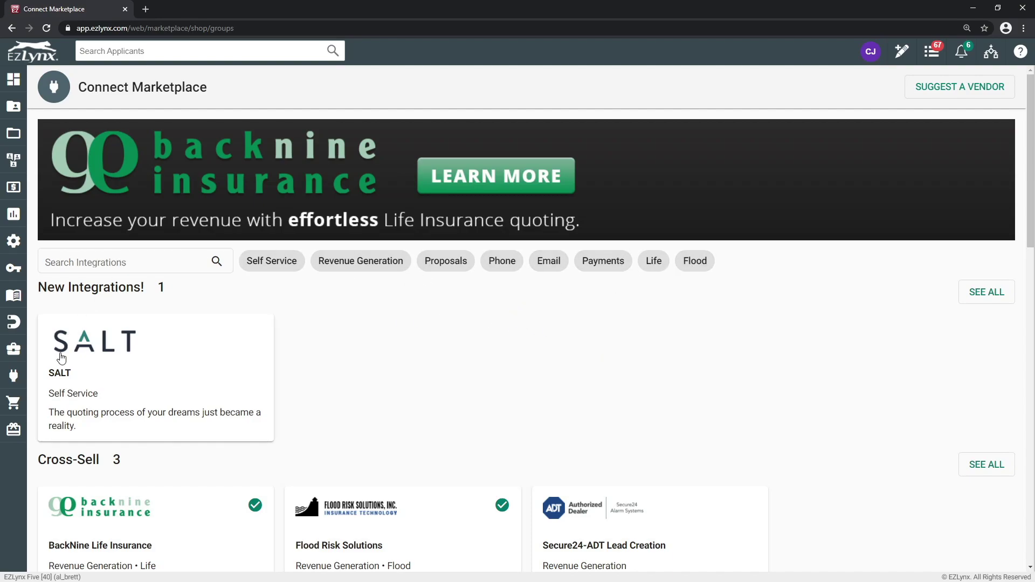